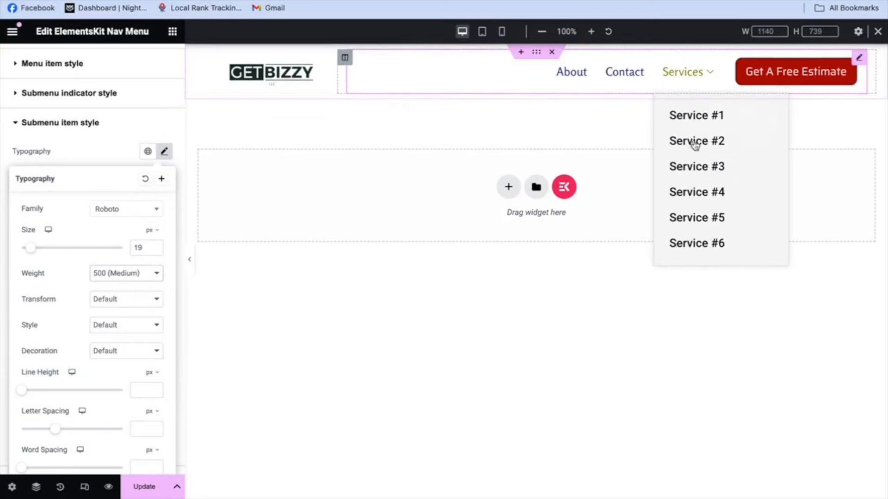
Set the submenu item font weight to 400 (Normal), trying 300 (Light) before it on the Services dropdown
{"action": "left_click", "coordinate": [154, 276]}
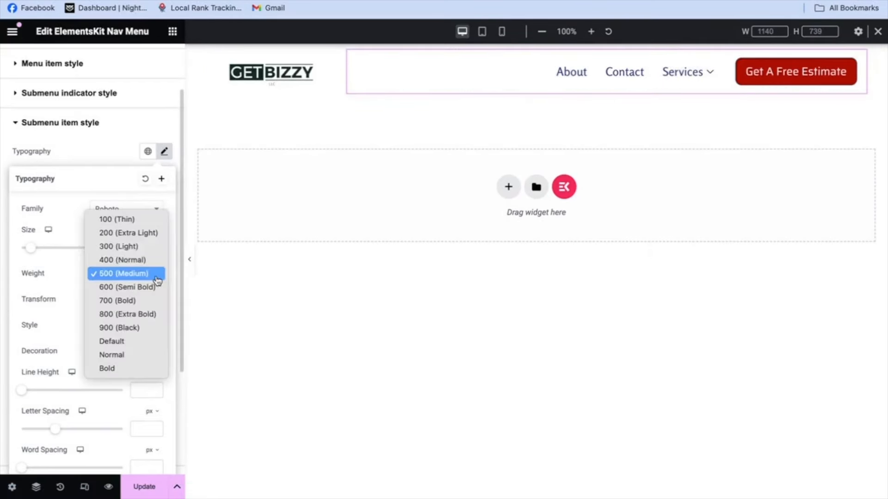
{"action": "left_click", "coordinate": [139, 246]}
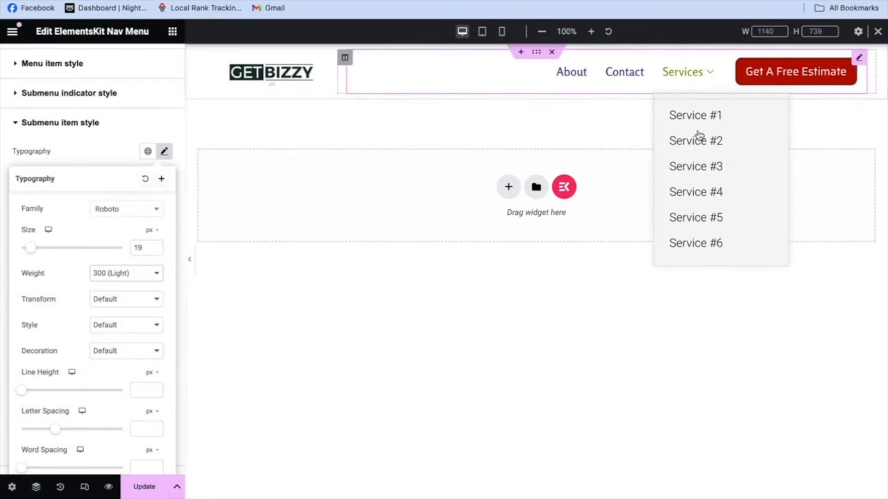
{"action": "left_click", "coordinate": [159, 277]}
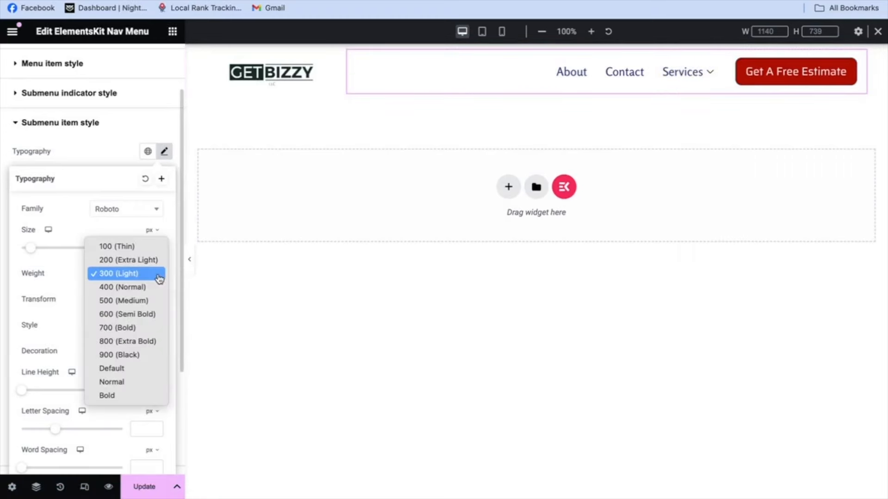
{"action": "left_click", "coordinate": [134, 287]}
{"action": "mouse_move", "coordinate": [673, 84]}
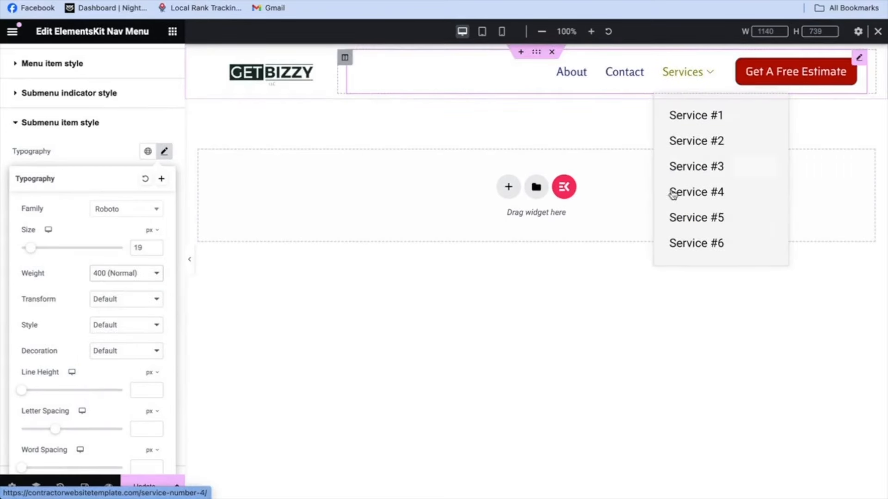
Set the submenu item typography line height to 25 px, comparing the spacing in the Services dropdown, and close the typography settings
{"action": "scroll", "coordinate": [37, 292], "scroll_direction": "down", "scroll_amount": 1}
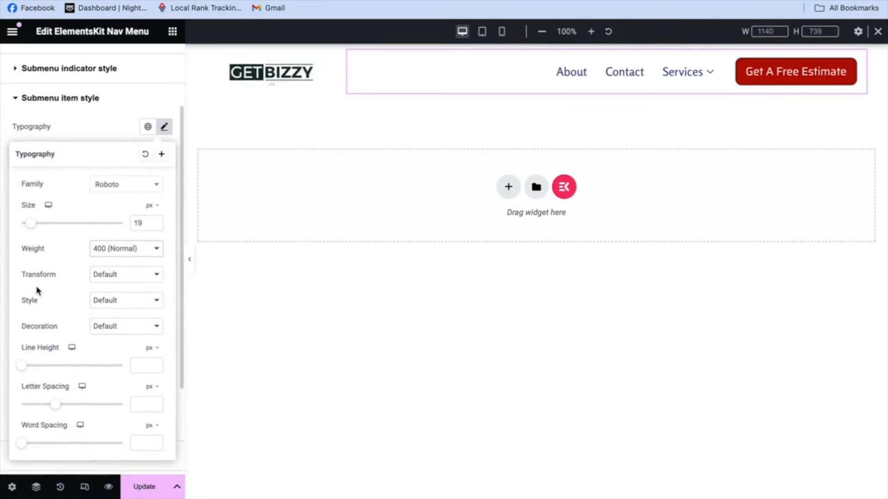
{"action": "mouse_move", "coordinate": [698, 77]}
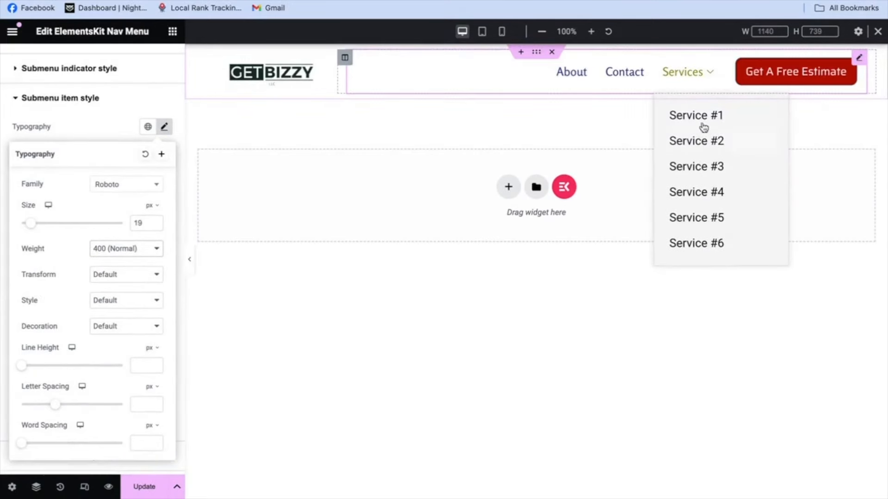
{"action": "scroll", "coordinate": [33, 369], "scroll_direction": "down", "scroll_amount": 1}
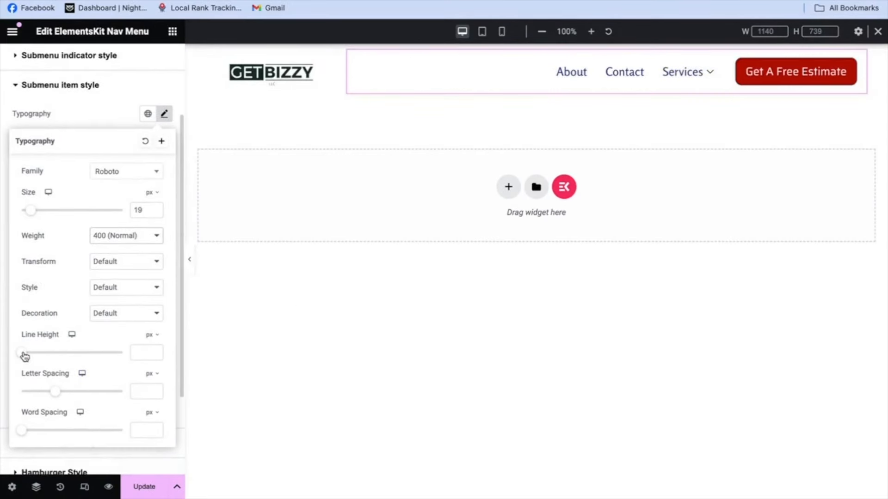
{"action": "left_click_drag", "start_coordinate": [34, 357], "coordinate": [39, 356]}
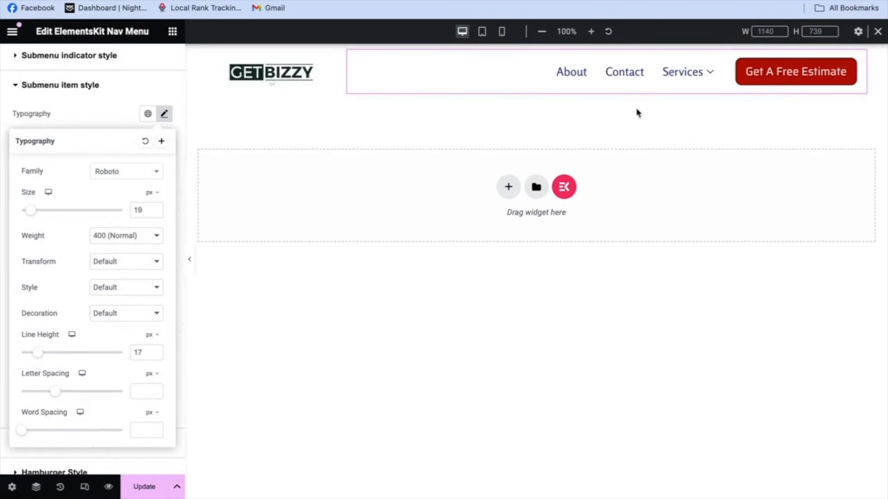
{"action": "left_click_drag", "start_coordinate": [38, 354], "coordinate": [75, 354]}
{"action": "mouse_move", "coordinate": [695, 81]}
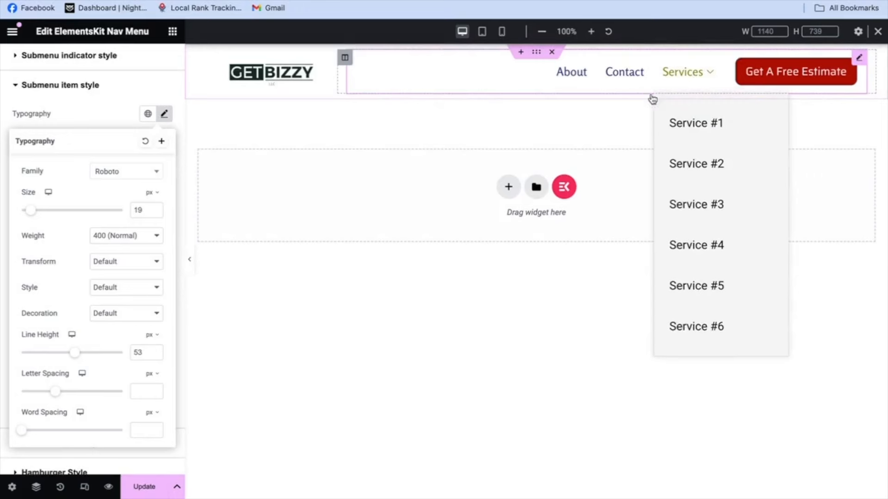
{"action": "left_click_drag", "start_coordinate": [75, 358], "coordinate": [52, 355]}
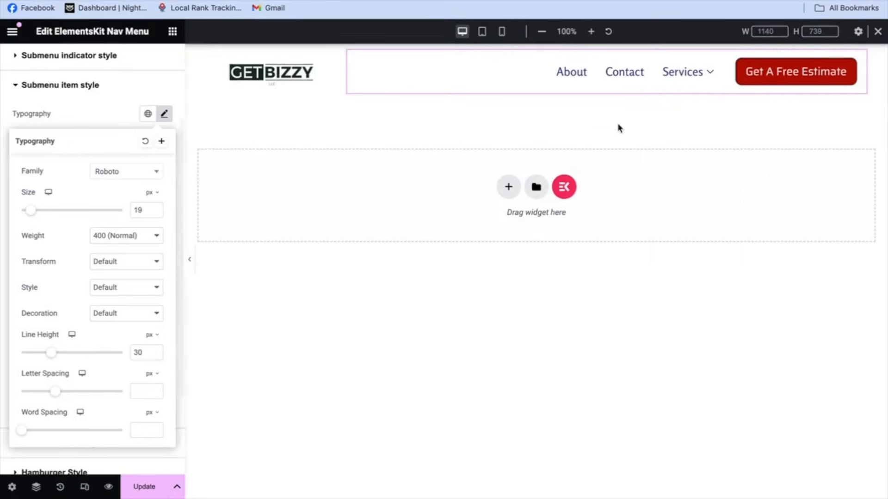
{"action": "mouse_move", "coordinate": [694, 80]}
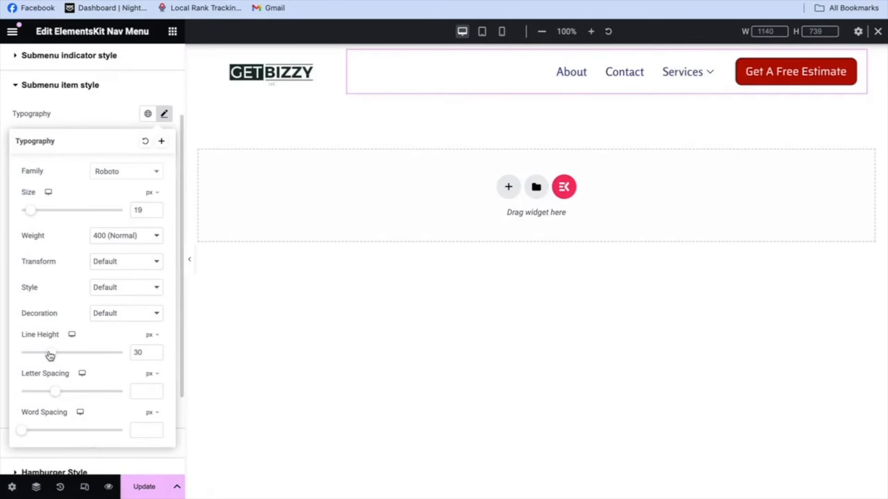
{"action": "left_click_drag", "start_coordinate": [41, 357], "coordinate": [39, 356]}
{"action": "mouse_move", "coordinate": [704, 73]}
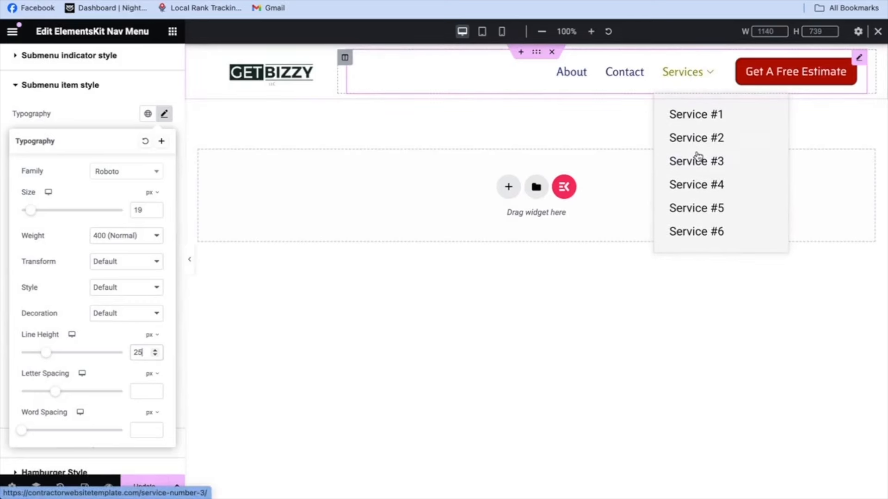
{"action": "scroll", "coordinate": [59, 368], "scroll_direction": "down", "scroll_amount": 1}
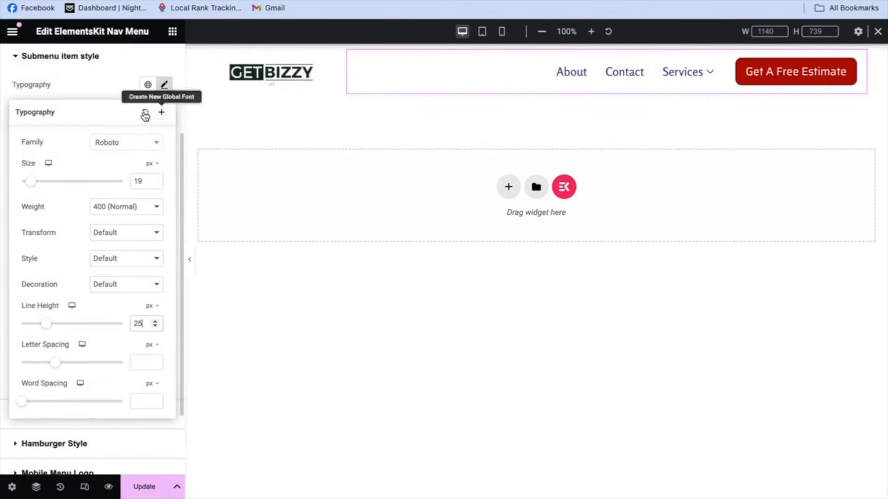
{"action": "left_click", "coordinate": [170, 88]}
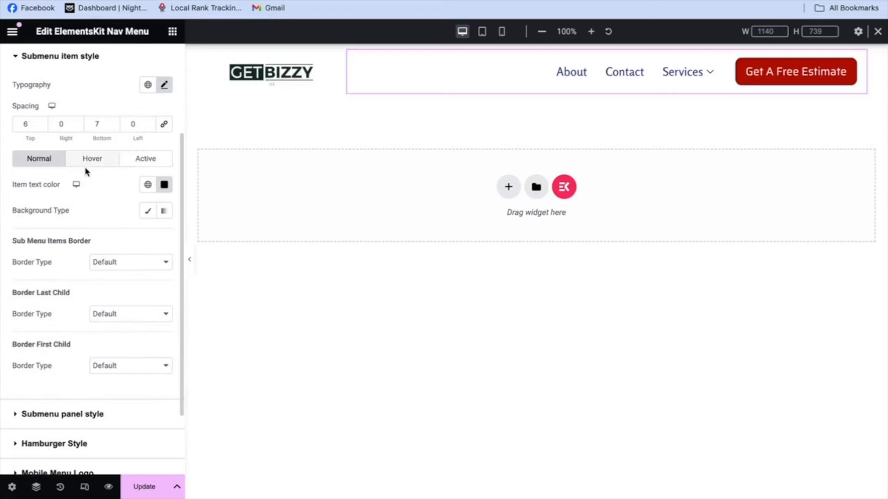
Review the nav menu's submenu item typography, submenu panel and submenu indicator style settings, and check the header menu links
{"action": "scroll", "coordinate": [103, 217], "scroll_direction": "up", "scroll_amount": 3}
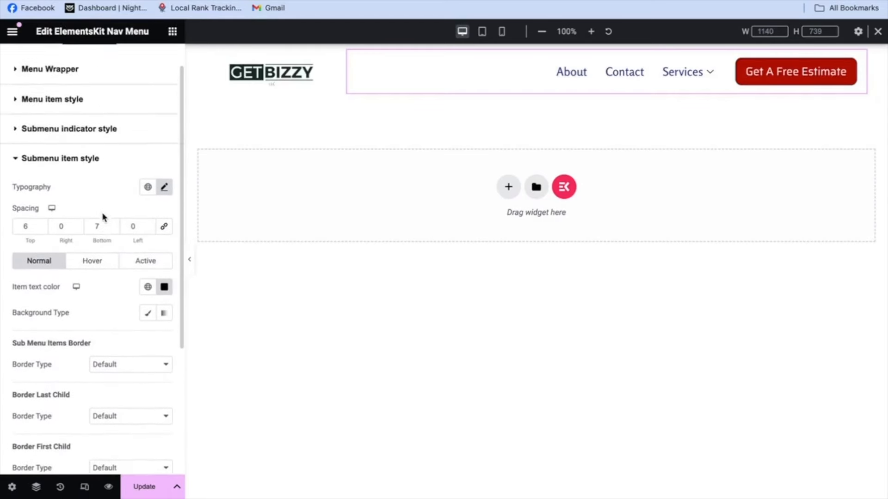
{"action": "scroll", "coordinate": [103, 217], "scroll_direction": "down", "scroll_amount": 1}
{"action": "left_click", "coordinate": [164, 147]}
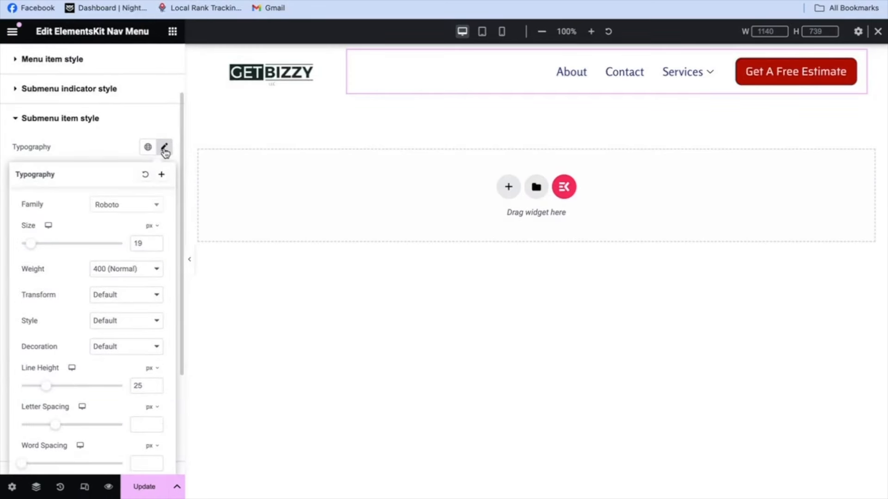
{"action": "scroll", "coordinate": [69, 260], "scroll_direction": "down", "scroll_amount": 3}
{"action": "scroll", "coordinate": [71, 260], "scroll_direction": "up", "scroll_amount": 5}
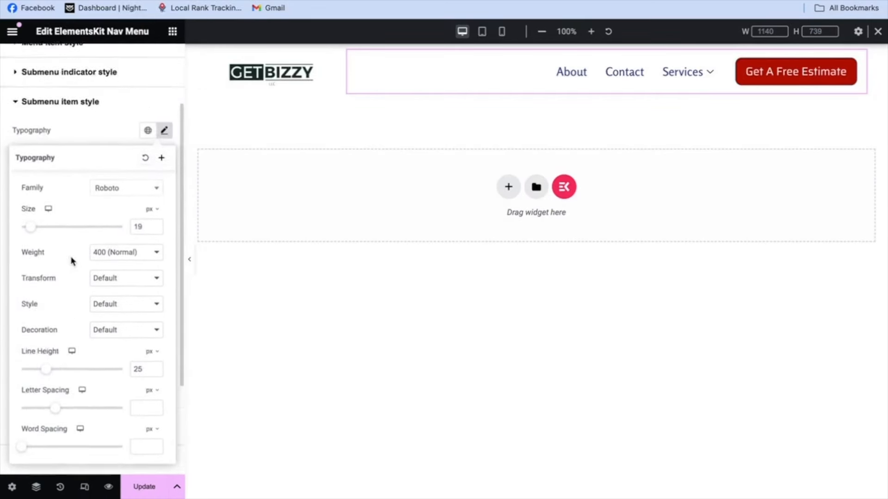
{"action": "left_click", "coordinate": [41, 194]}
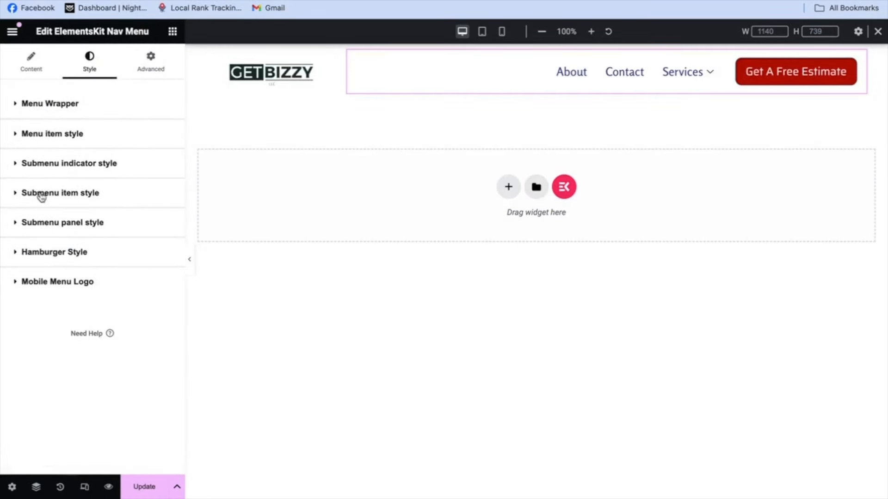
{"action": "left_click", "coordinate": [17, 223]}
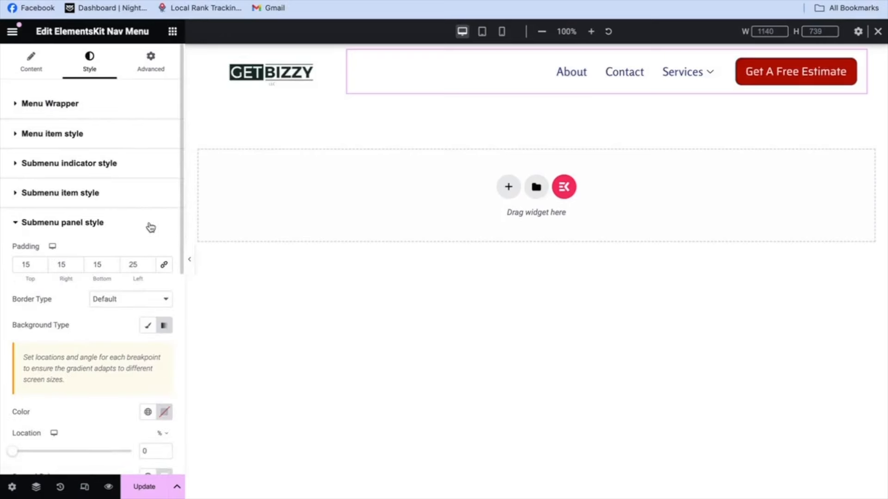
{"action": "left_click", "coordinate": [13, 223]}
{"action": "left_click", "coordinate": [20, 166]}
{"action": "left_click", "coordinate": [20, 166]}
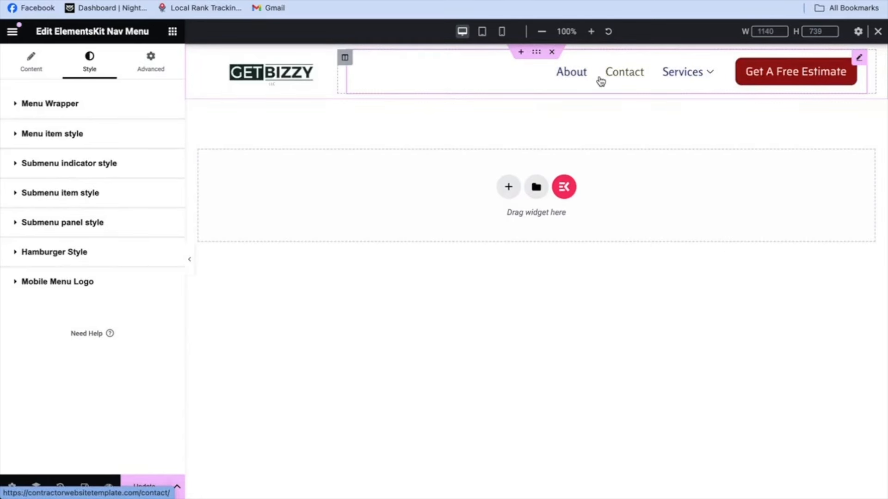
{"action": "mouse_move", "coordinate": [713, 90]}
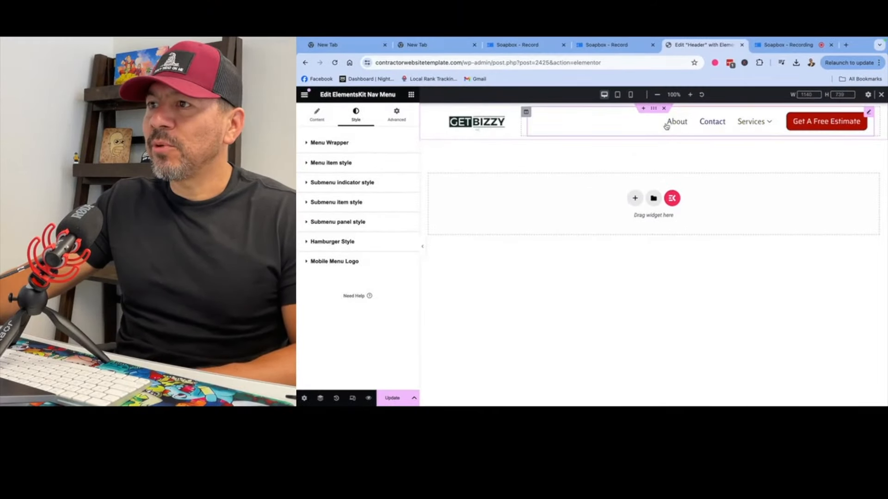
{"action": "left_click", "coordinate": [490, 123]}
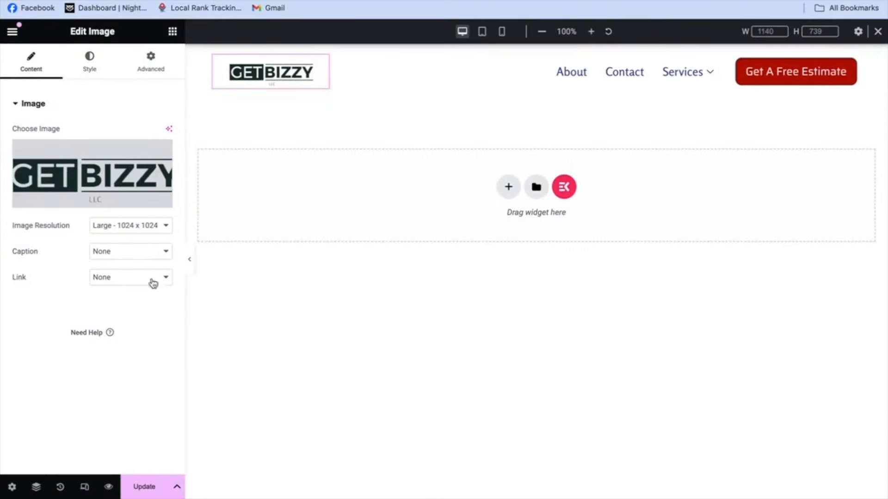
{"action": "left_click", "coordinate": [160, 278]}
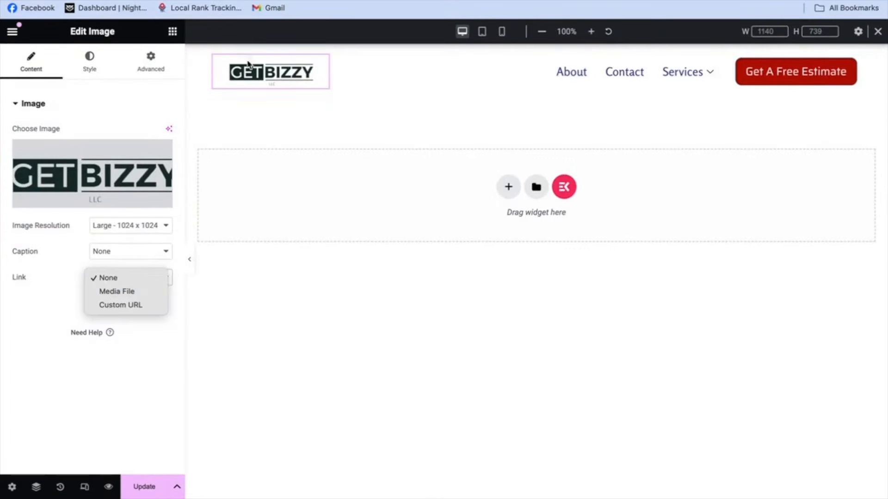
{"action": "key", "text": "Escape"}
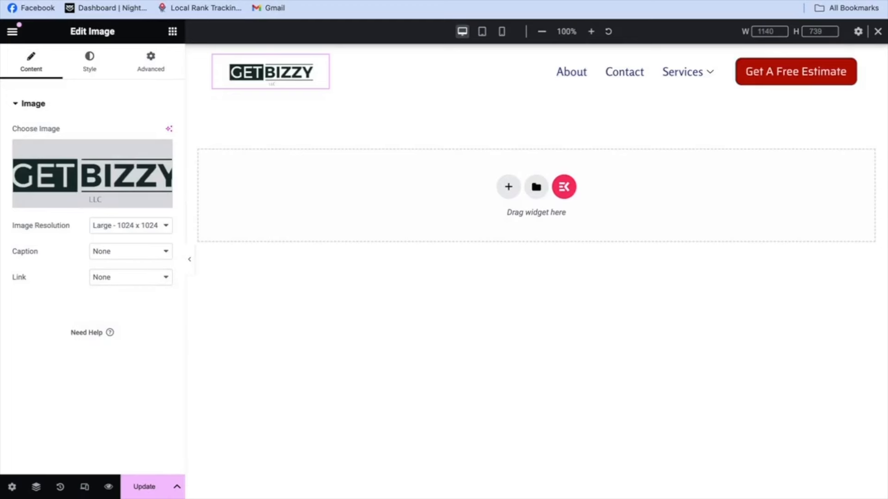
{"action": "right_click", "coordinate": [143, 0]}
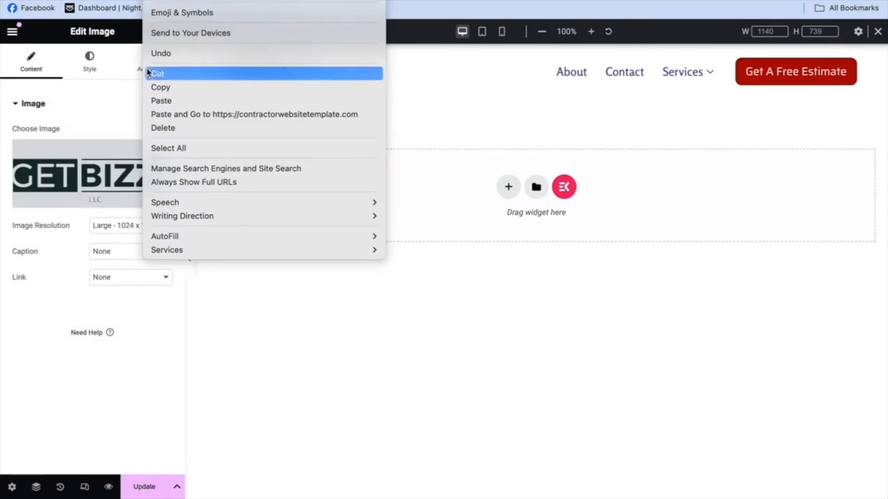
{"action": "left_click", "coordinate": [164, 89]}
{"action": "left_click", "coordinate": [164, 283]}
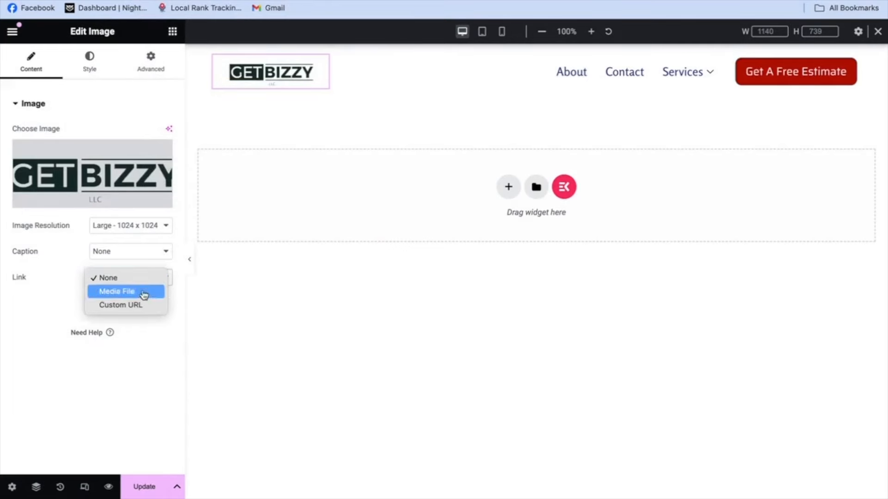
{"action": "left_click", "coordinate": [138, 307]}
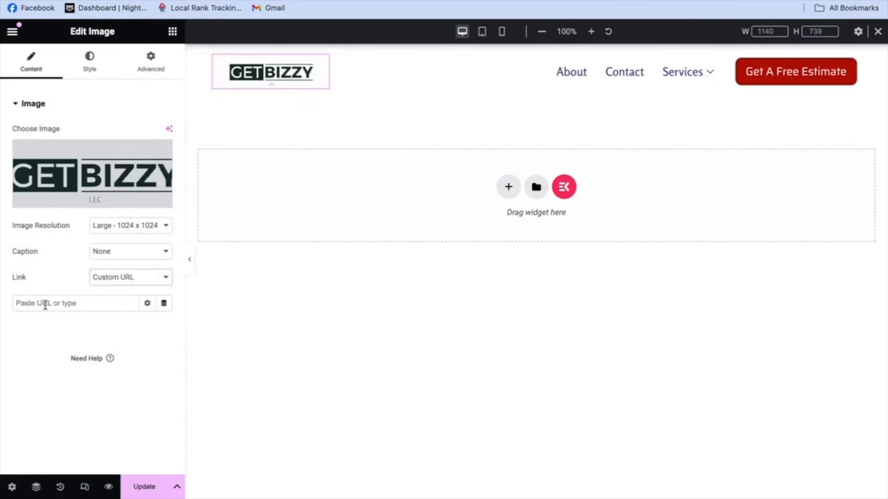
{"action": "right_click", "coordinate": [45, 305]}
{"action": "left_click", "coordinate": [58, 350]}
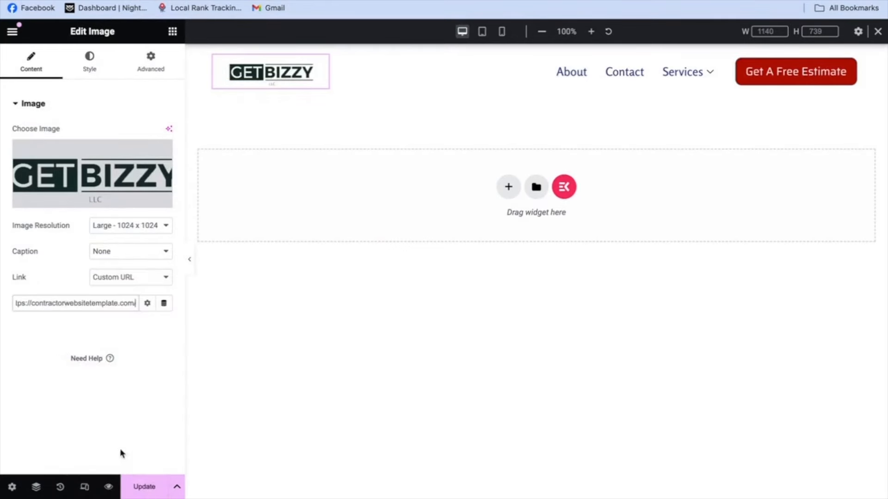
{"action": "left_click", "coordinate": [144, 486]}
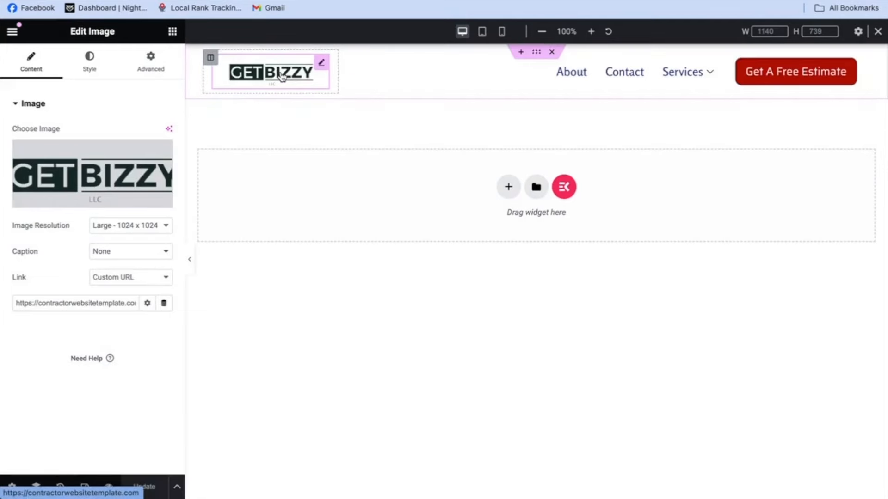
Preview the header at tablet and mobile sizes, and select the nav menu for editing with its mobile menu expanded
{"action": "left_click", "coordinate": [482, 31]}
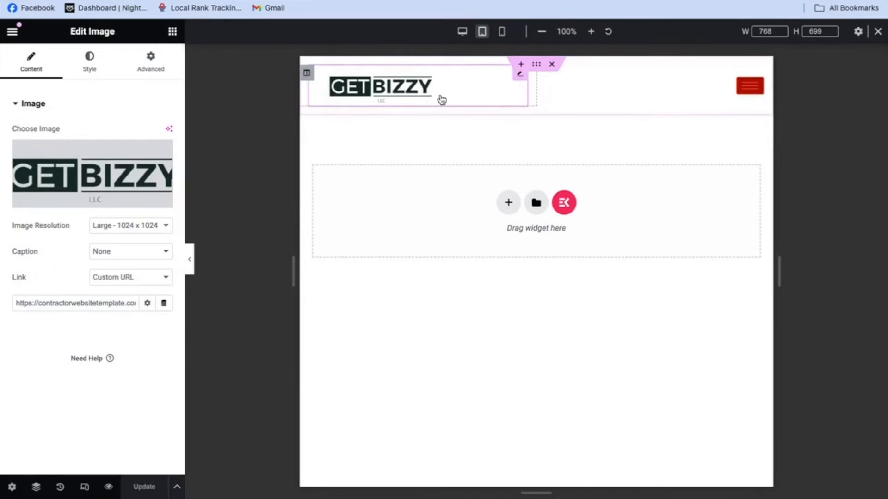
{"action": "left_click", "coordinate": [502, 31]}
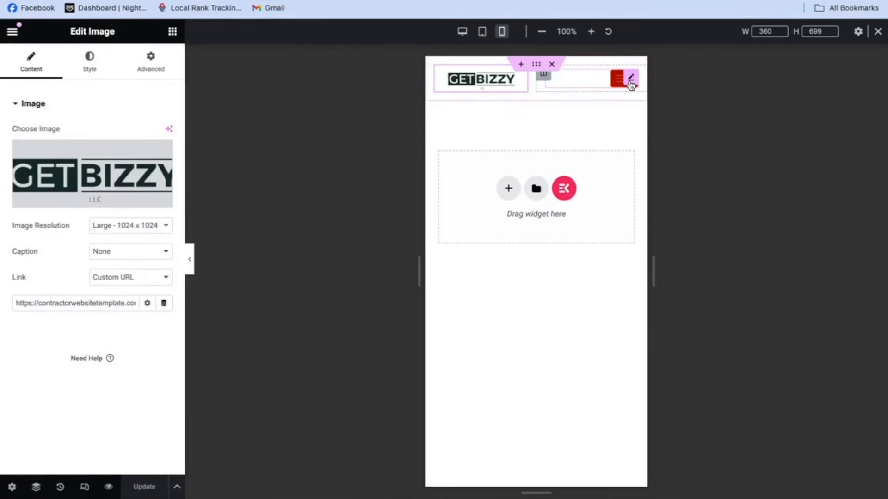
{"action": "left_click", "coordinate": [631, 80]}
{"action": "left_click", "coordinate": [619, 81]}
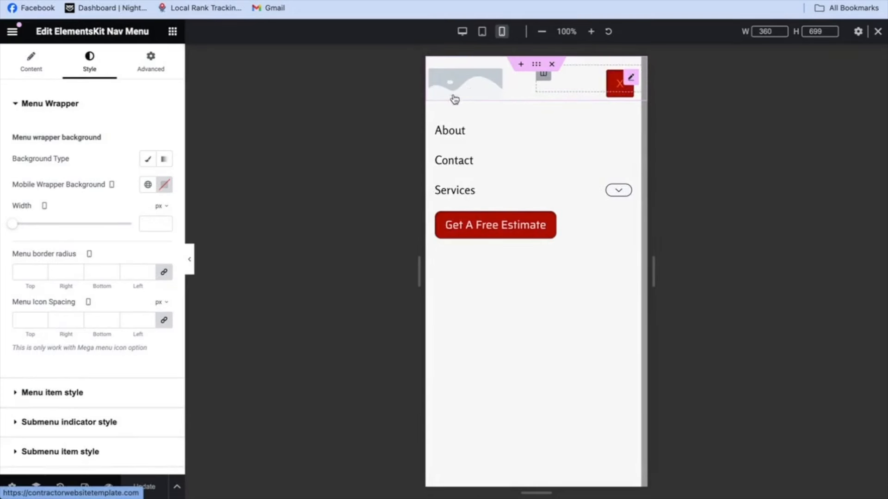
Set the nav menu's mobile menu logo to the GETBIZZY logo image from the media library, replacing the placeholder
{"action": "left_click", "coordinate": [28, 103]}
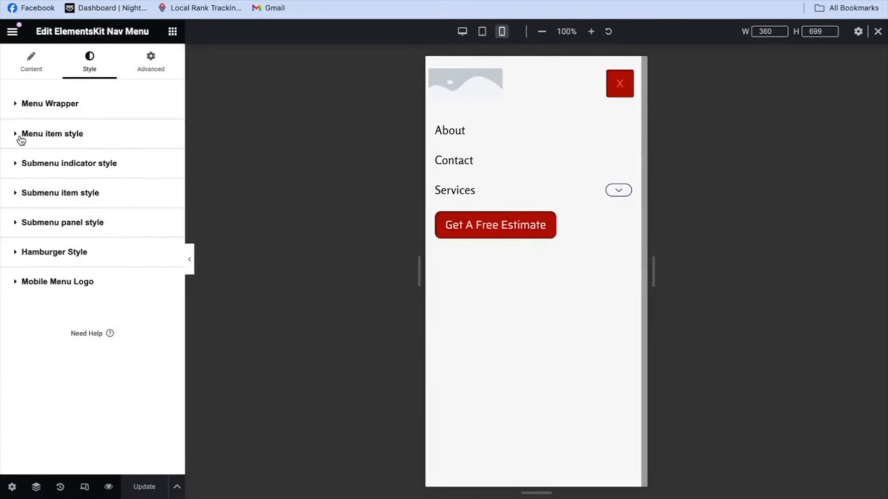
{"action": "left_click", "coordinate": [33, 69]}
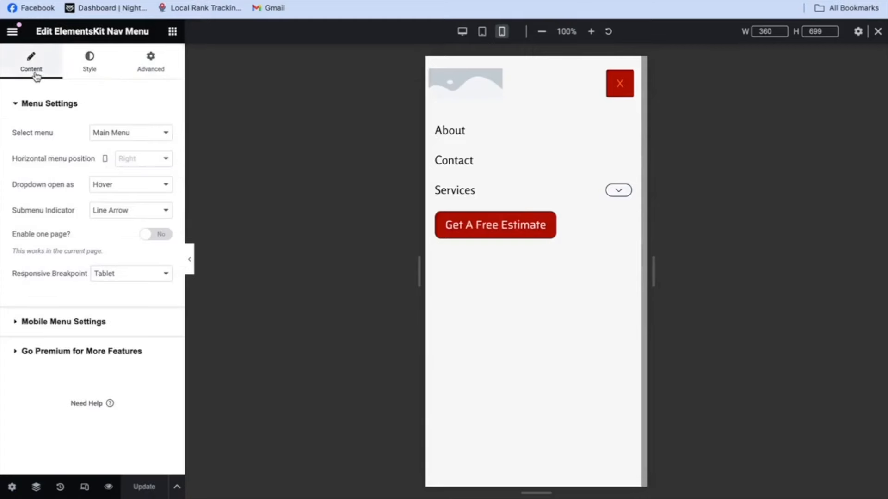
{"action": "left_click", "coordinate": [11, 323]}
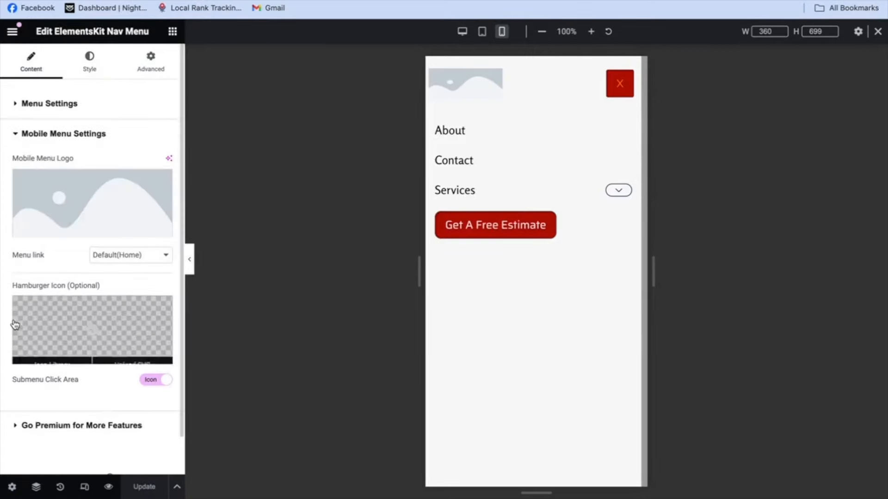
{"action": "left_click", "coordinate": [10, 140]}
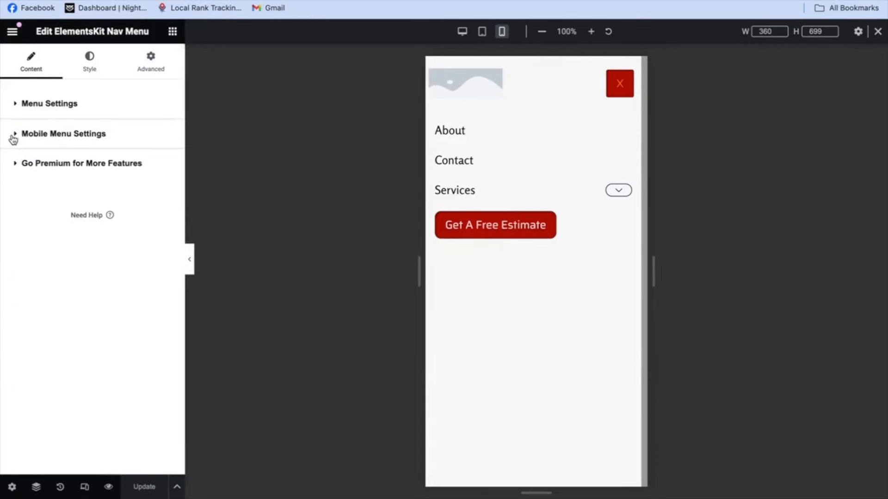
{"action": "left_click", "coordinate": [618, 90]}
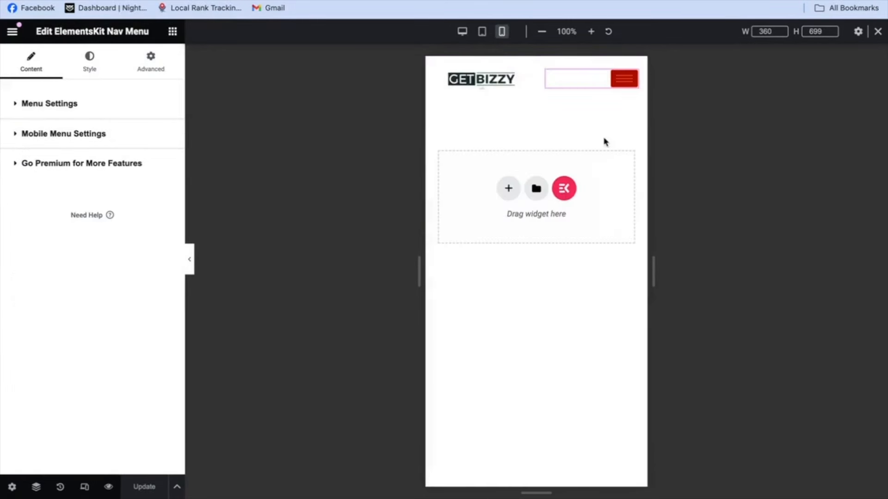
{"action": "left_click", "coordinate": [618, 84]}
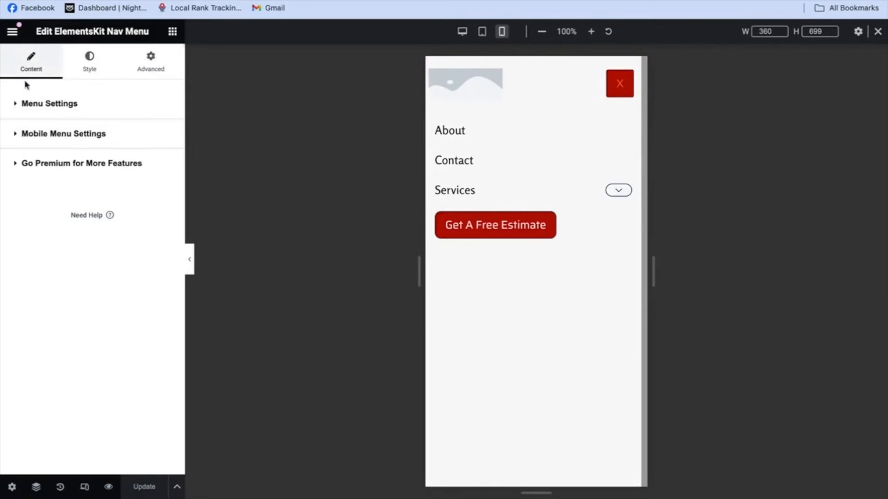
{"action": "left_click", "coordinate": [14, 134]}
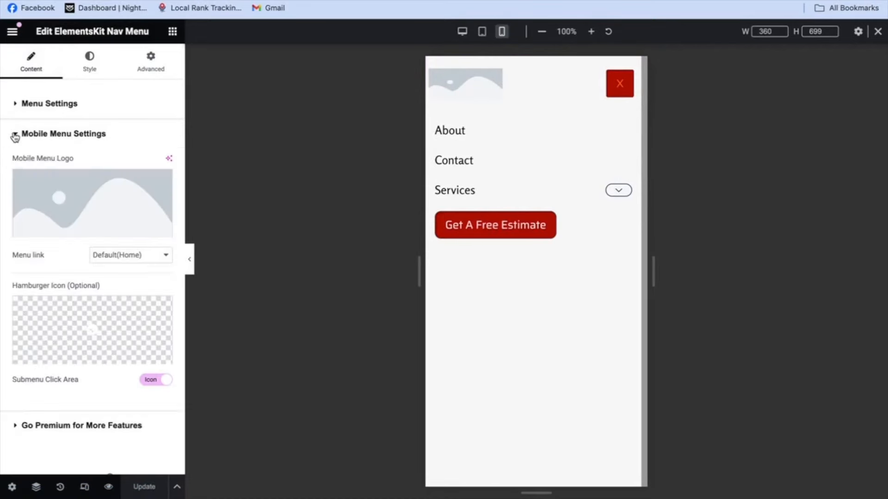
{"action": "left_click", "coordinate": [83, 180]}
{"action": "left_click", "coordinate": [301, 188]}
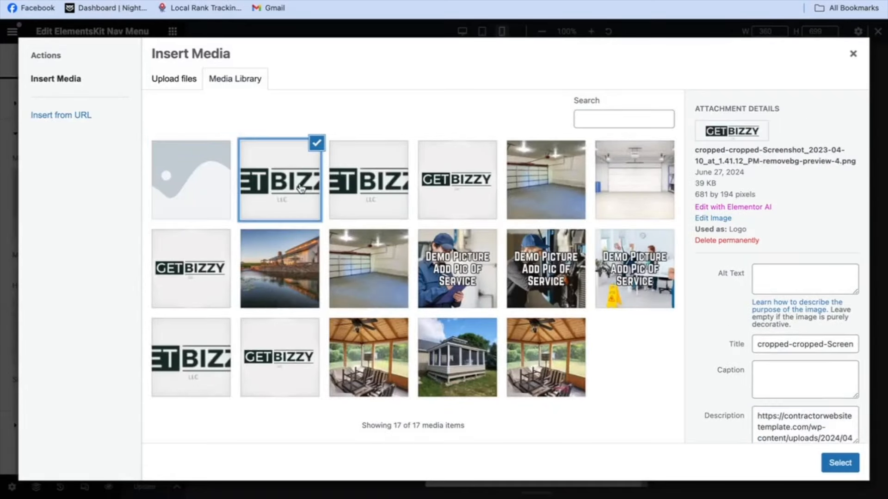
{"action": "left_click", "coordinate": [839, 464]}
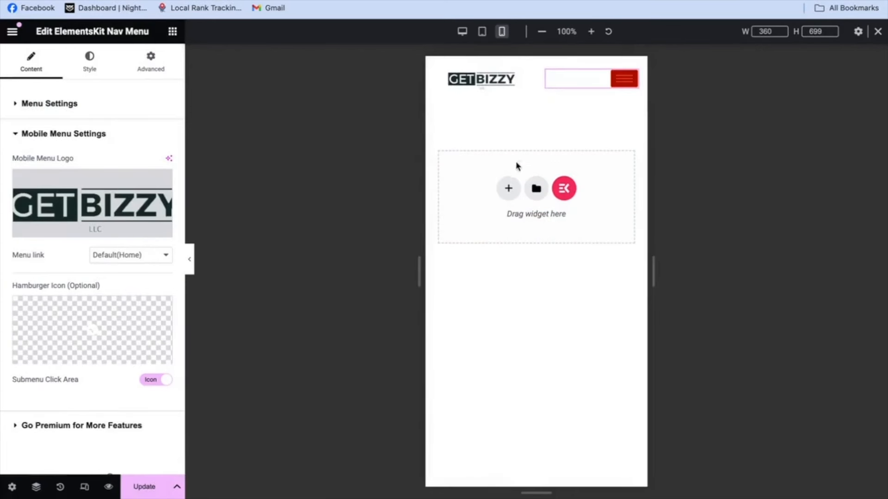
Check the expanded mobile menu at mobile and tablet sizes, return to the desktop view, and update the header
{"action": "left_click", "coordinate": [622, 79]}
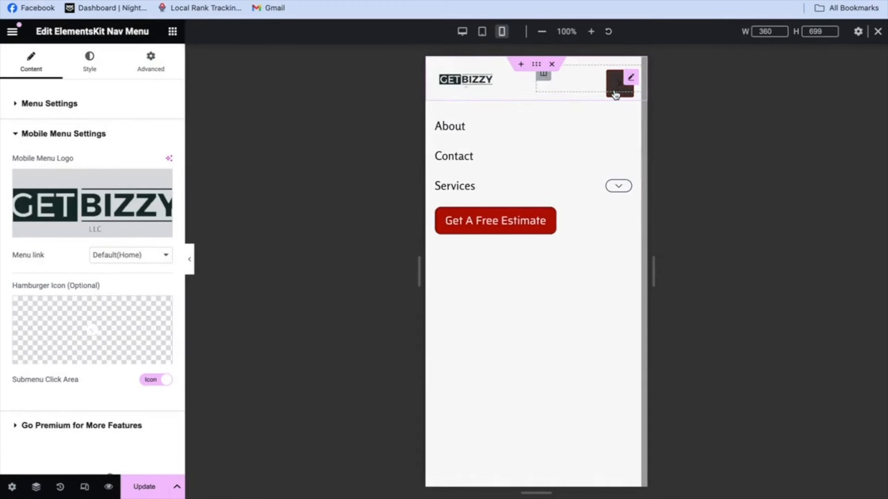
{"action": "left_click", "coordinate": [615, 95]}
{"action": "left_click", "coordinate": [617, 83]}
{"action": "left_click", "coordinate": [482, 31]}
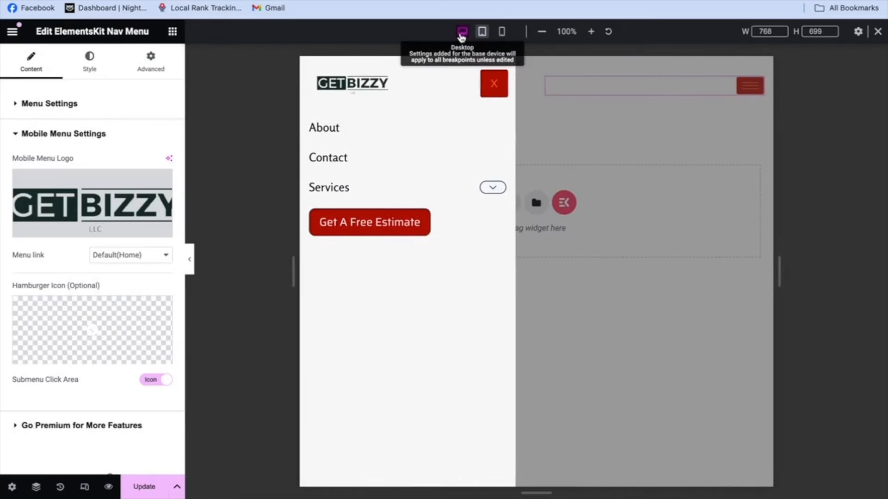
{"action": "left_click", "coordinate": [462, 32]}
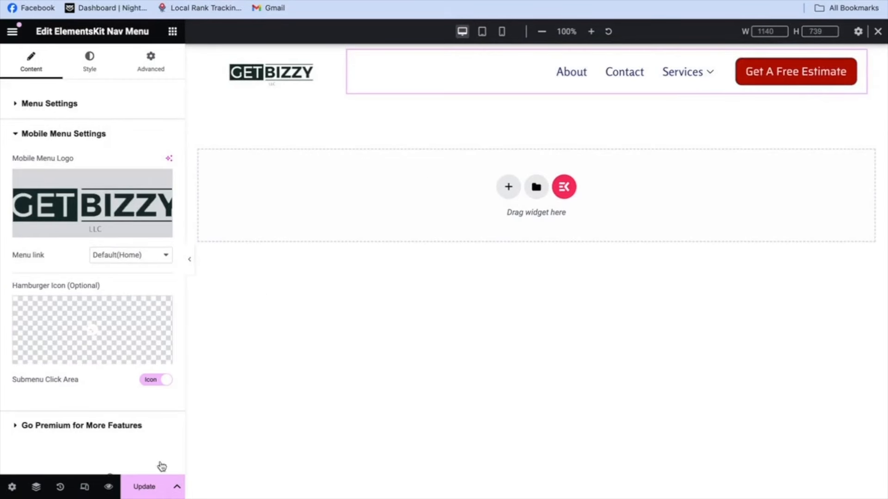
{"action": "left_click", "coordinate": [124, 485]}
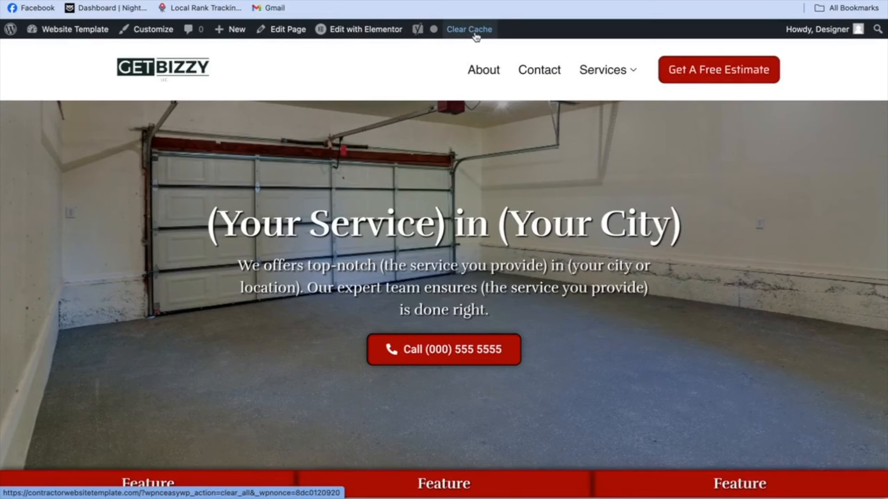
Clear the website's cache, check the new header on the live pages, and view the current footer on the homepage
{"action": "left_click", "coordinate": [476, 34]}
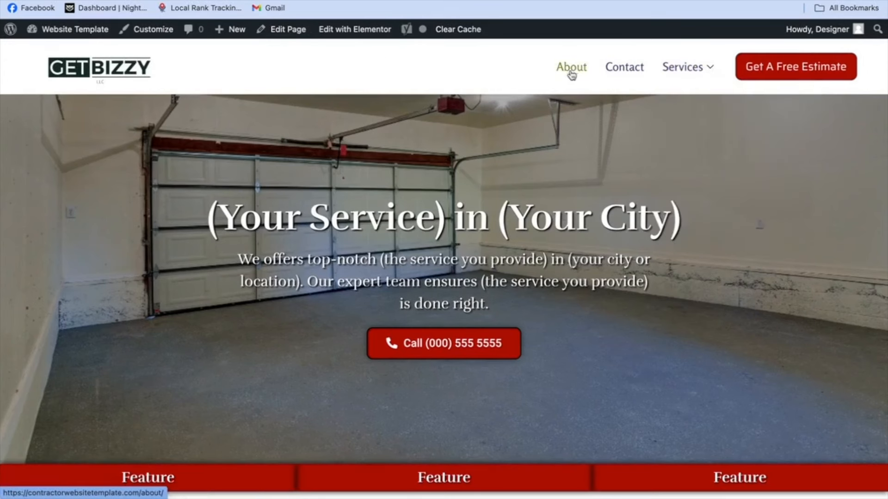
{"action": "mouse_move", "coordinate": [692, 75]}
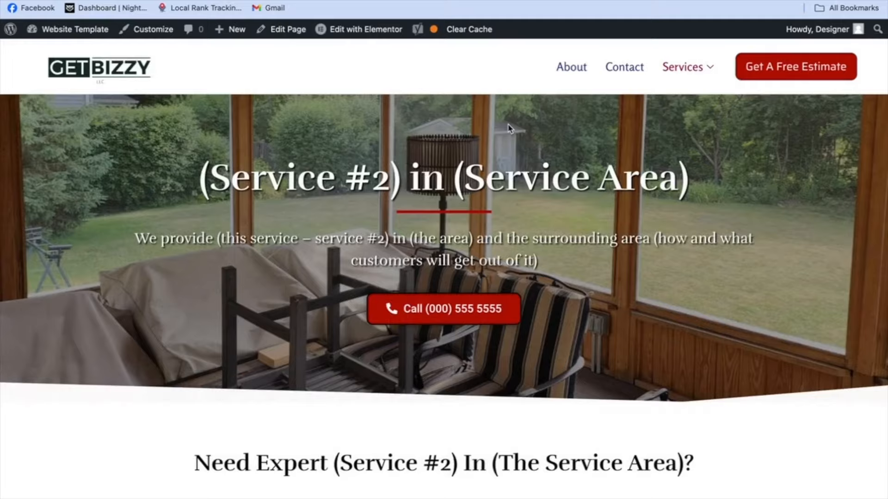
{"action": "scroll", "coordinate": [509, 128], "scroll_direction": "down", "scroll_amount": 20}
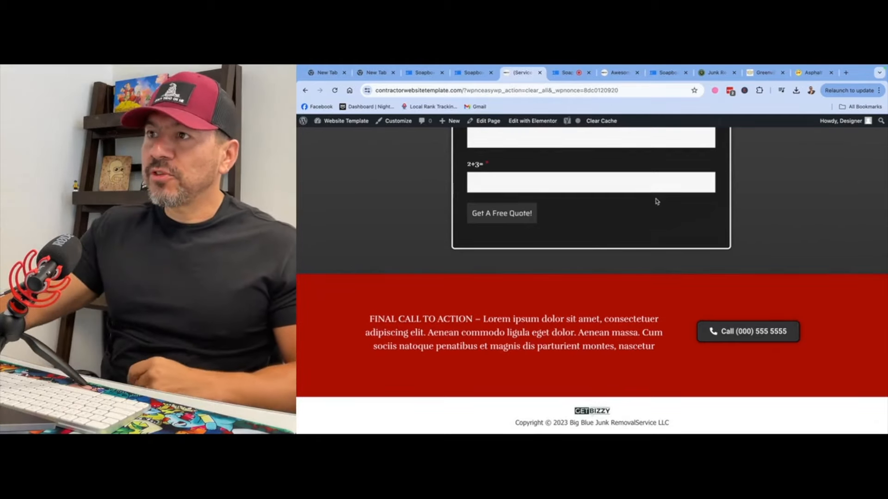
Examine the footers of the junk removal, roofing and asphalt example sites, including business description, contact details, hours, copyright and policy links
{"action": "left_click", "coordinate": [717, 74]}
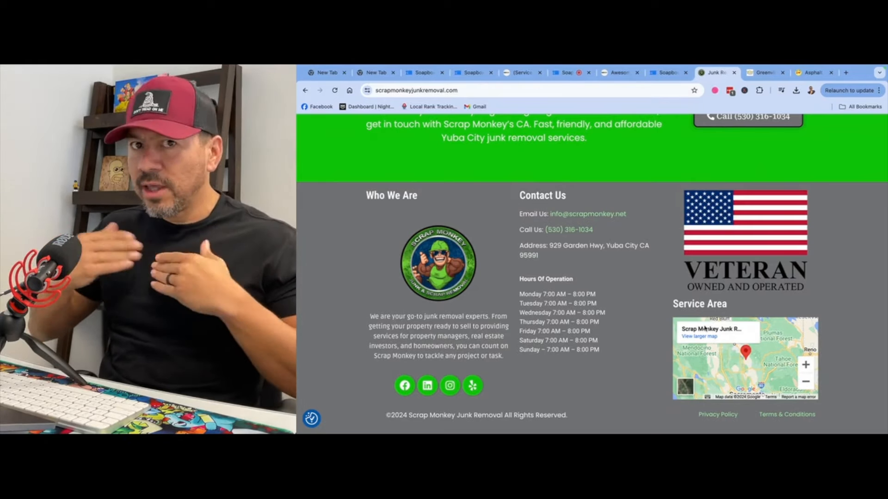
{"action": "left_click", "coordinate": [764, 73]}
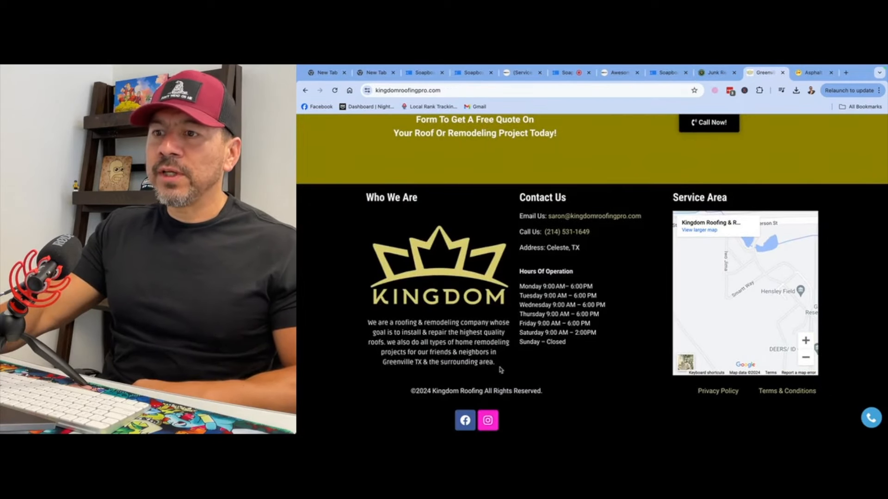
{"action": "left_click_drag", "start_coordinate": [496, 366], "coordinate": [392, 329]}
{"action": "left_click_drag", "start_coordinate": [568, 345], "coordinate": [544, 296]}
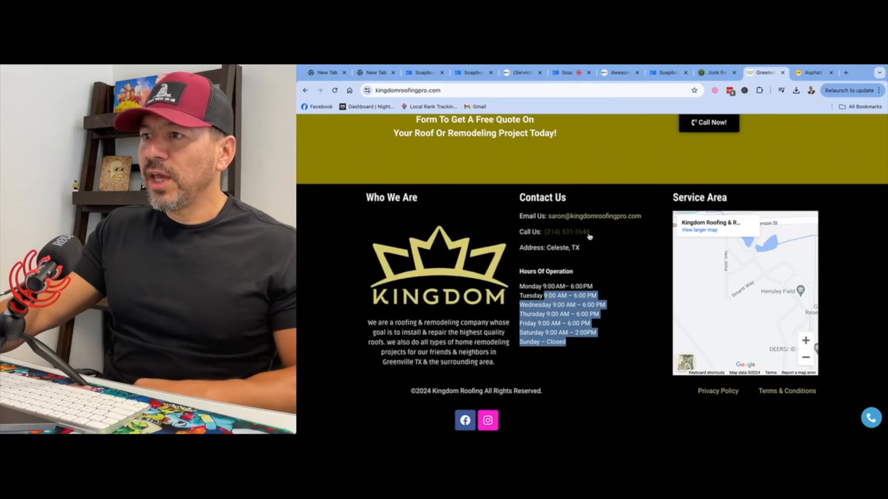
{"action": "left_click", "coordinate": [812, 73]}
{"action": "scroll", "coordinate": [740, 300], "scroll_direction": "down", "scroll_amount": 2}
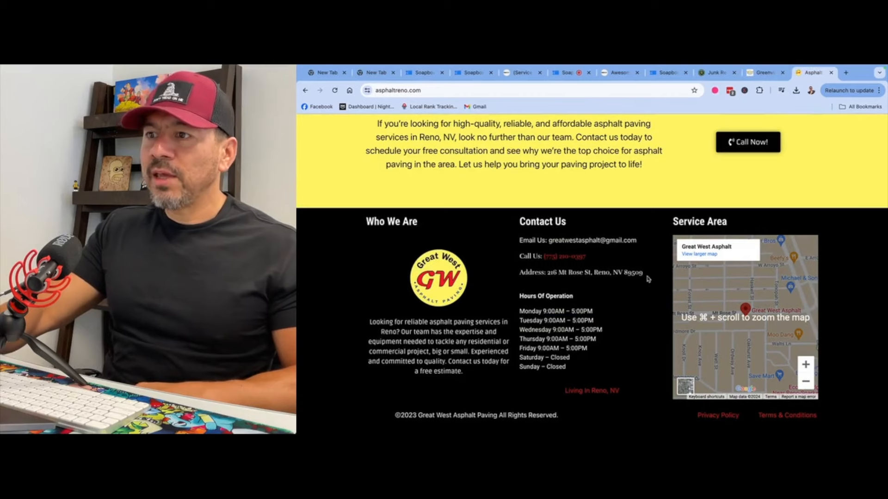
{"action": "left_click_drag", "start_coordinate": [644, 273], "coordinate": [514, 270]}
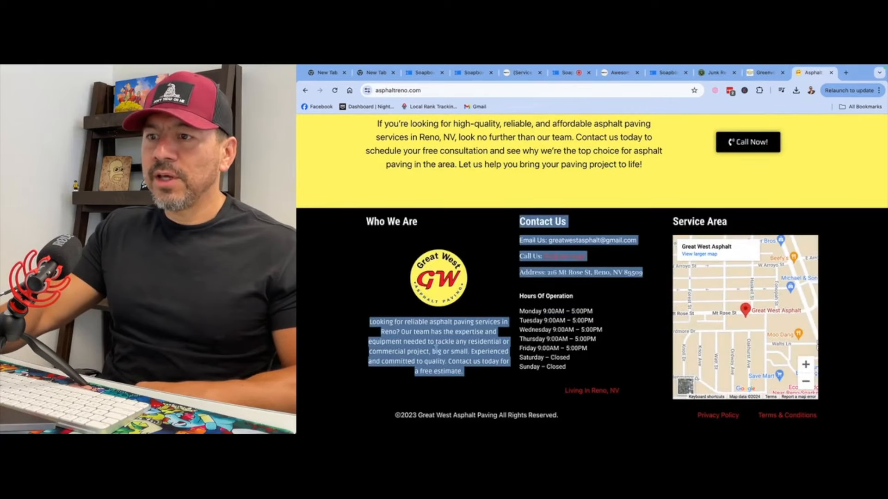
{"action": "left_click_drag", "start_coordinate": [580, 418], "coordinate": [393, 417]}
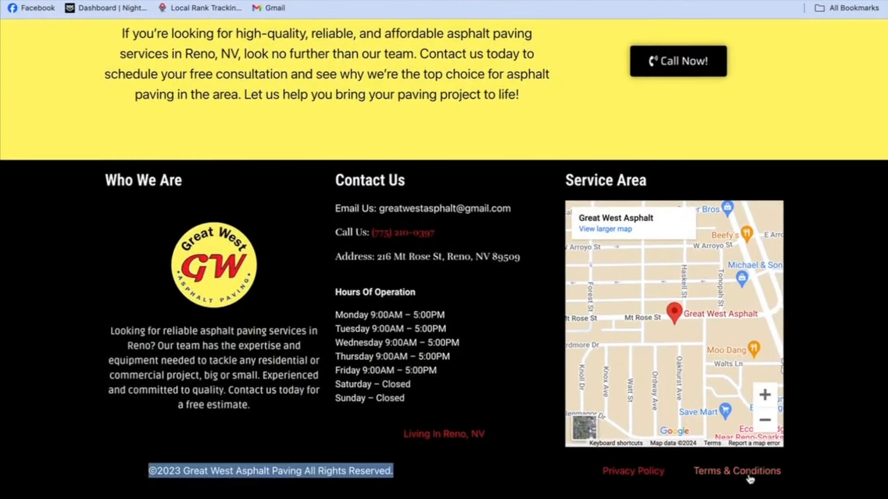
{"action": "left_click_drag", "start_coordinate": [812, 480], "coordinate": [561, 477]}
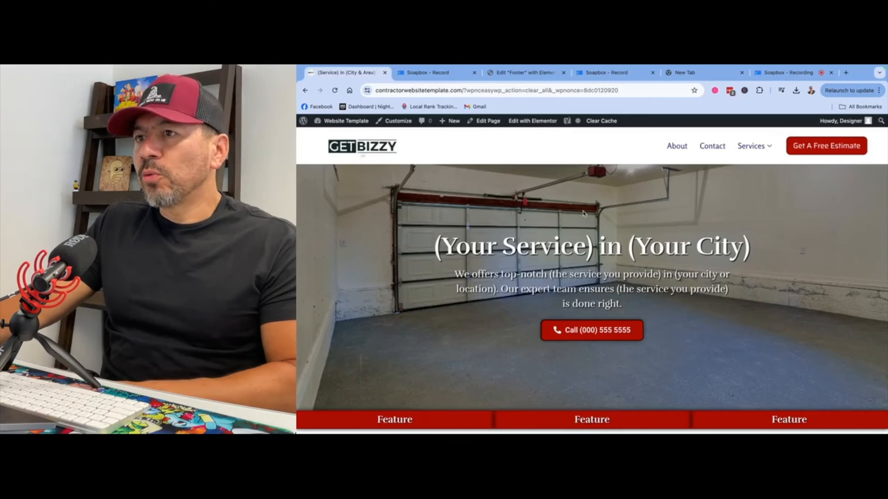
Go to the website template's WordPress dashboard and open the ElementsKit Header Footer templates list
{"action": "mouse_move", "coordinate": [344, 121]}
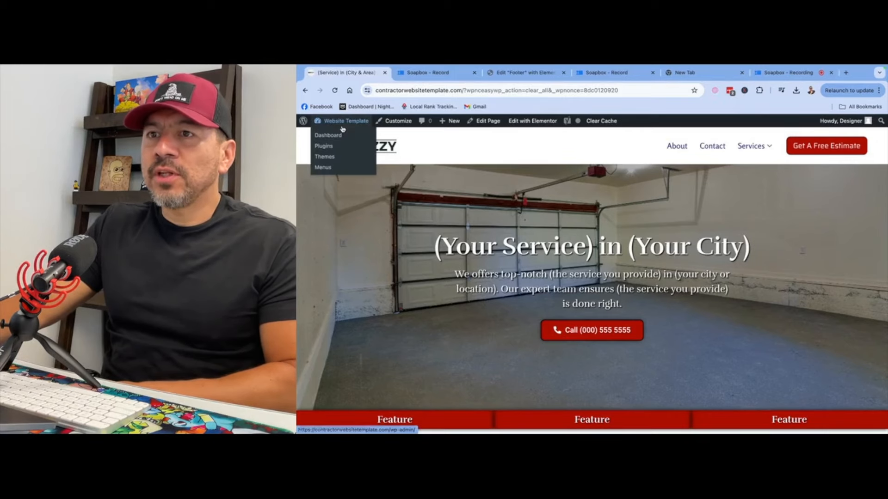
{"action": "left_click", "coordinate": [336, 136]}
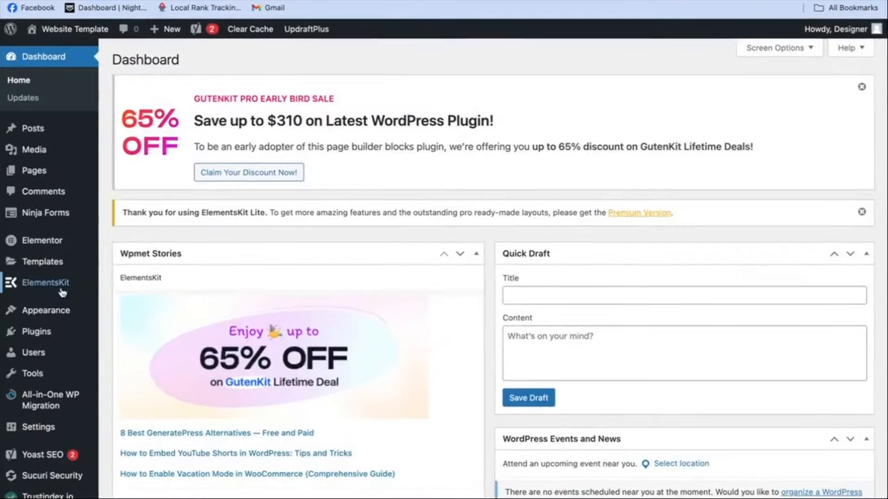
{"action": "mouse_move", "coordinate": [41, 289]}
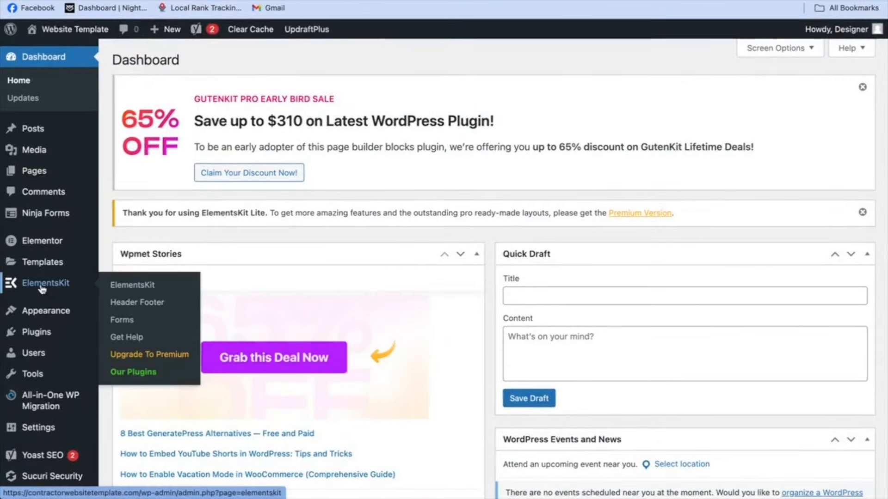
{"action": "left_click", "coordinate": [139, 305]}
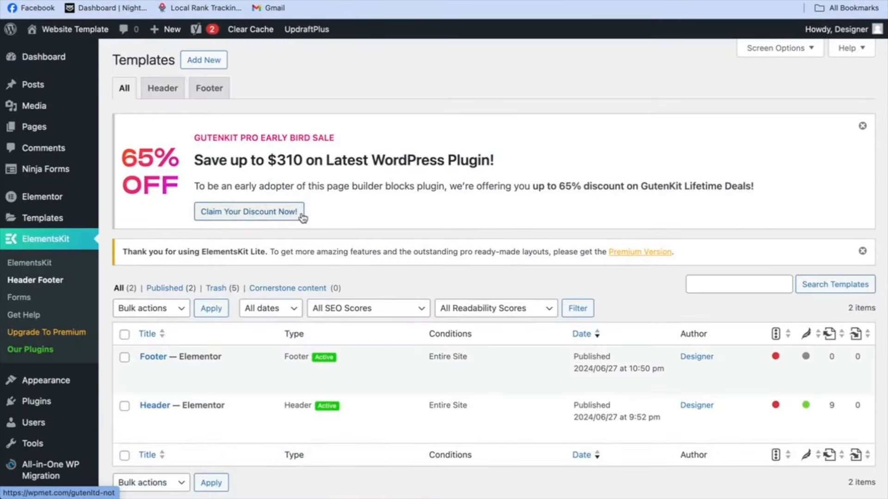
Create an activated Footer template titled "footer new" for the entire site, and open its content for editing
{"action": "left_click", "coordinate": [207, 65]}
{"action": "left_click", "coordinate": [500, 162]}
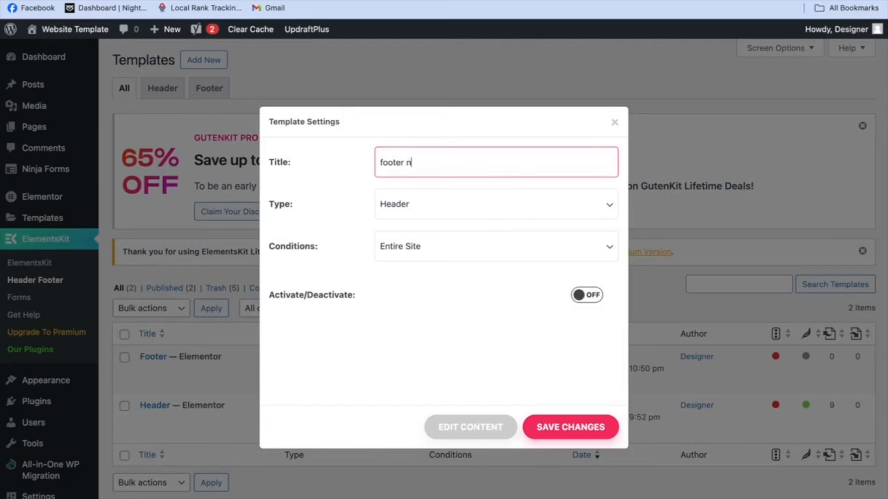
{"action": "left_click", "coordinate": [506, 204]}
{"action": "left_click", "coordinate": [469, 222]}
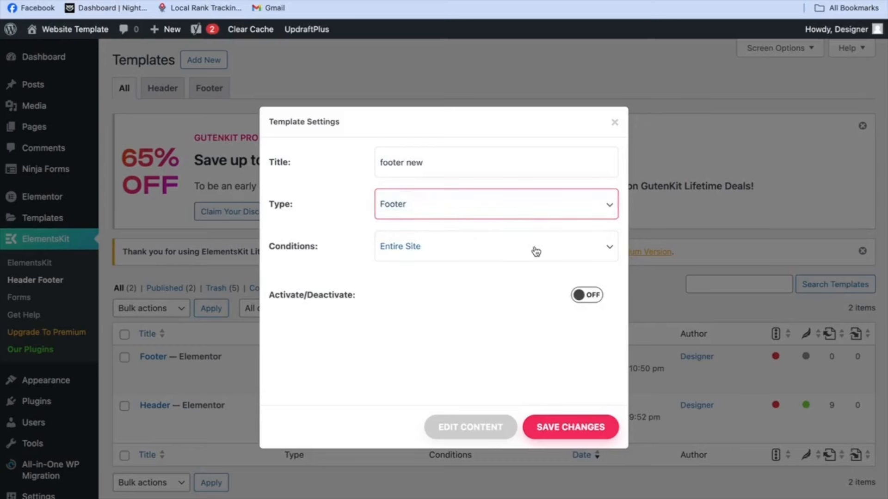
{"action": "left_click", "coordinate": [593, 298]}
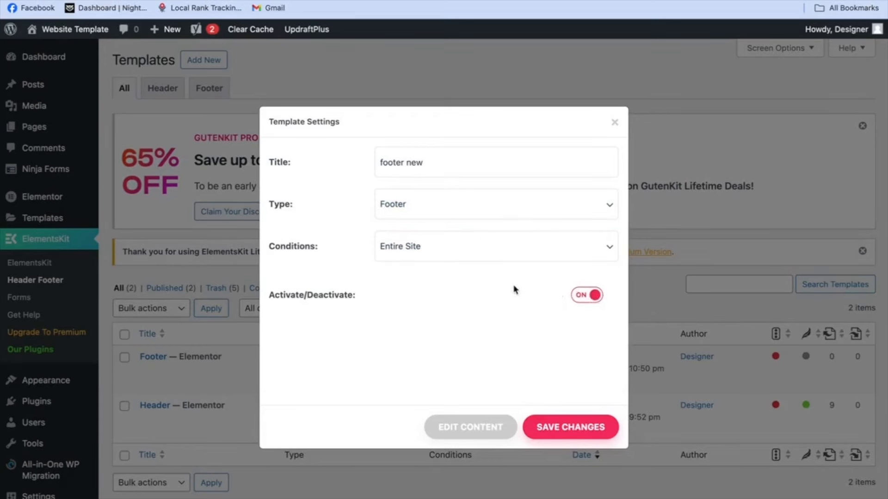
{"action": "left_click", "coordinate": [479, 432]}
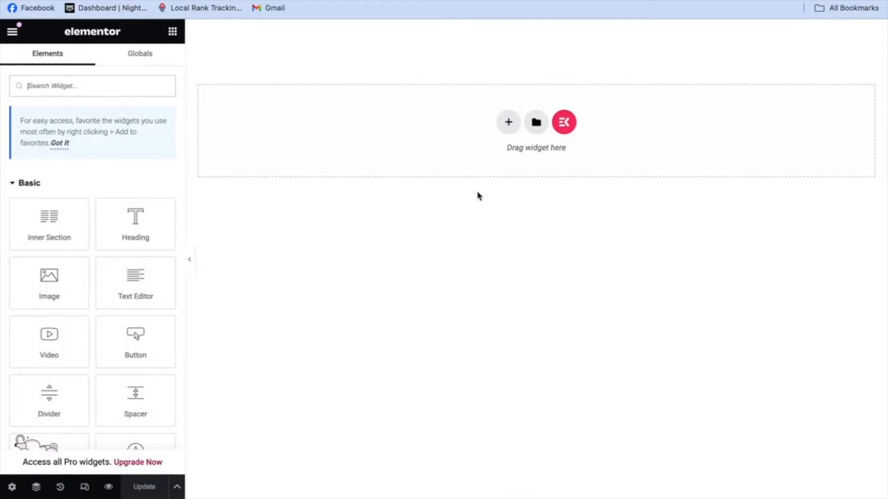
Browse the ElementsKit section library for ready-made footer designs, and close the library without inserting one
{"action": "left_click", "coordinate": [565, 127]}
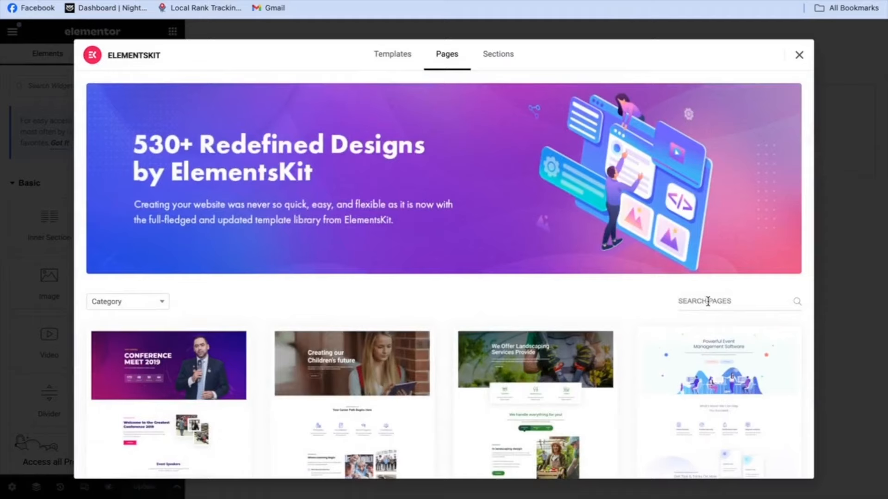
{"action": "left_click", "coordinate": [500, 55]}
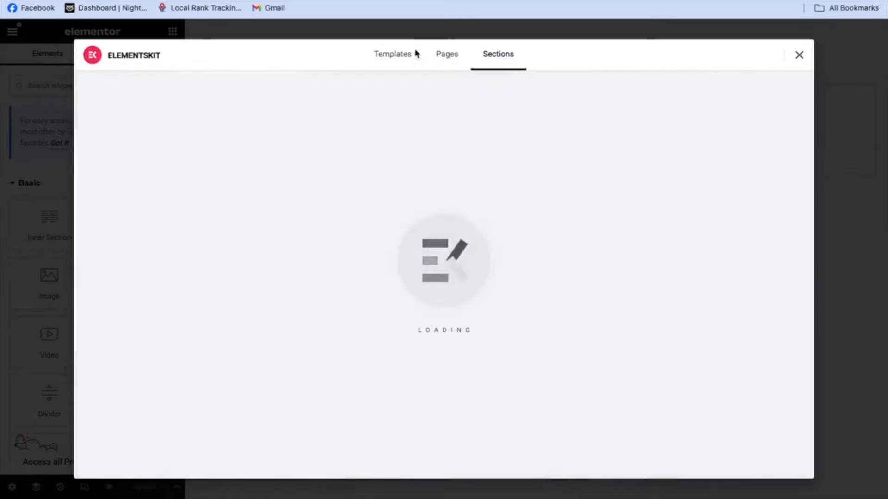
{"action": "scroll", "coordinate": [553, 342], "scroll_direction": "down", "scroll_amount": 1}
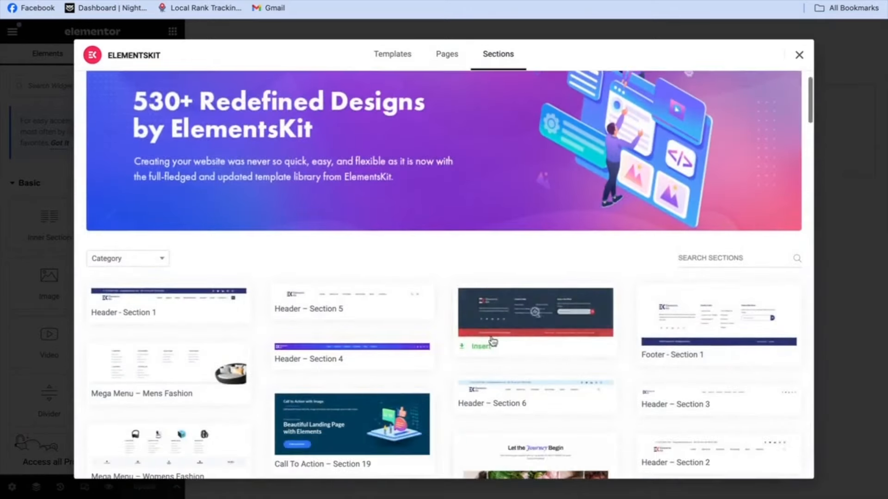
{"action": "scroll", "coordinate": [526, 359], "scroll_direction": "down", "scroll_amount": 1}
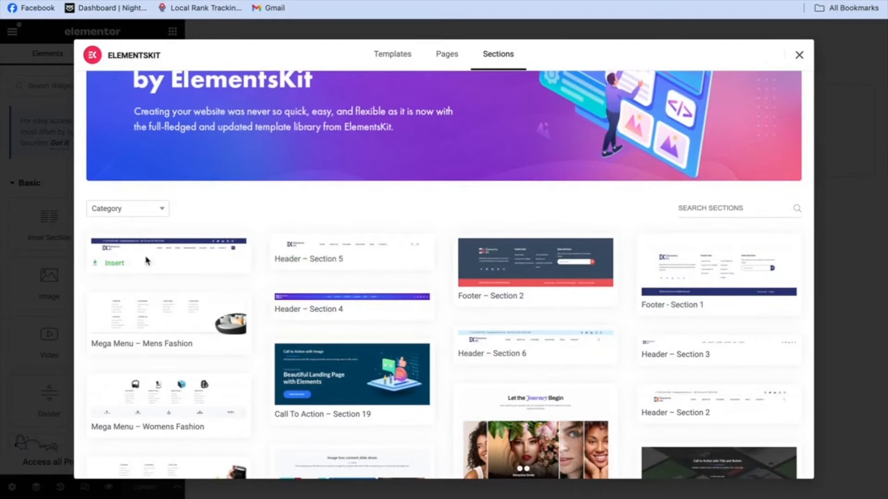
{"action": "scroll", "coordinate": [297, 273], "scroll_direction": "down", "scroll_amount": 3}
{"action": "scroll", "coordinate": [367, 255], "scroll_direction": "up", "scroll_amount": 5}
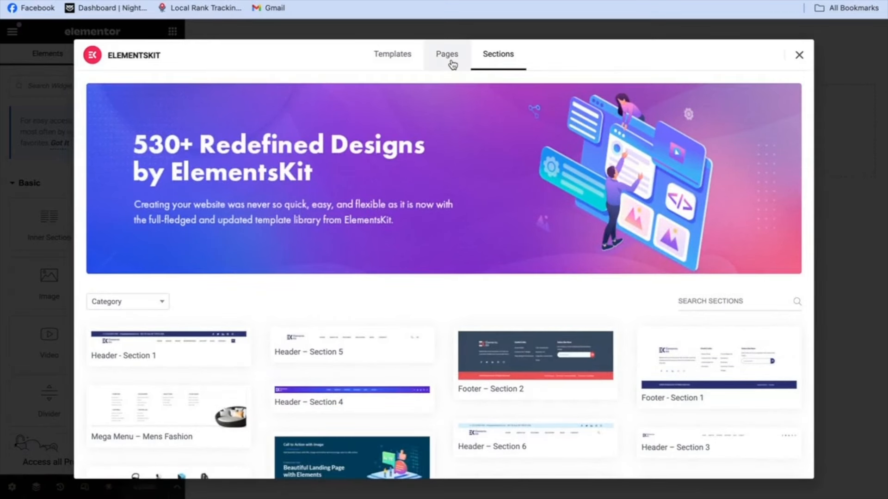
{"action": "mouse_move", "coordinate": [527, 378]}
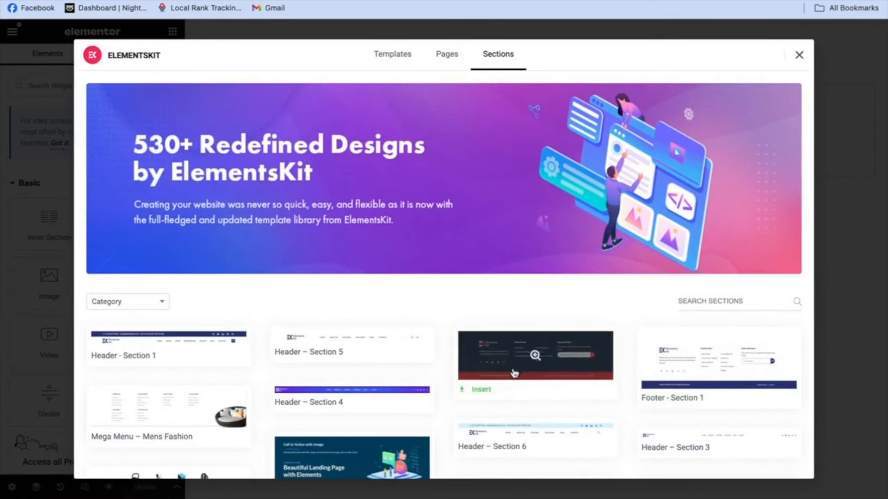
{"action": "left_click", "coordinate": [799, 56]}
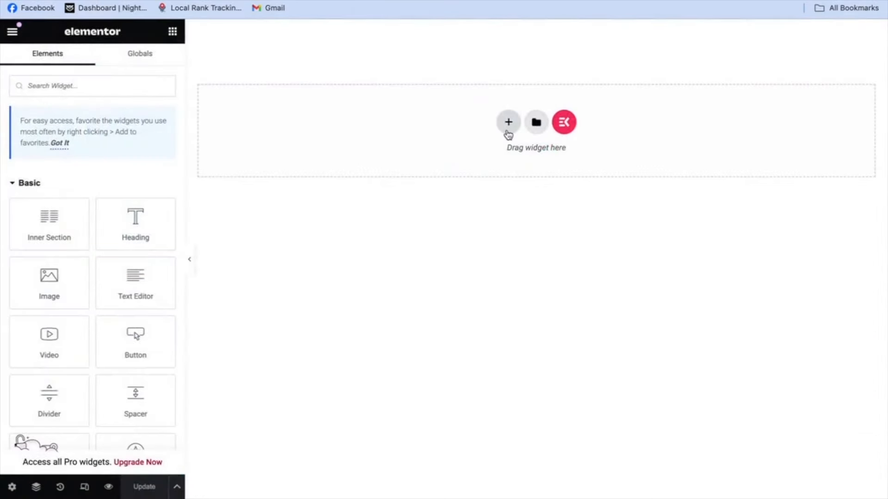
Insert a section with three equal columns and add a Heading widget to its first column
{"action": "left_click", "coordinate": [508, 132]}
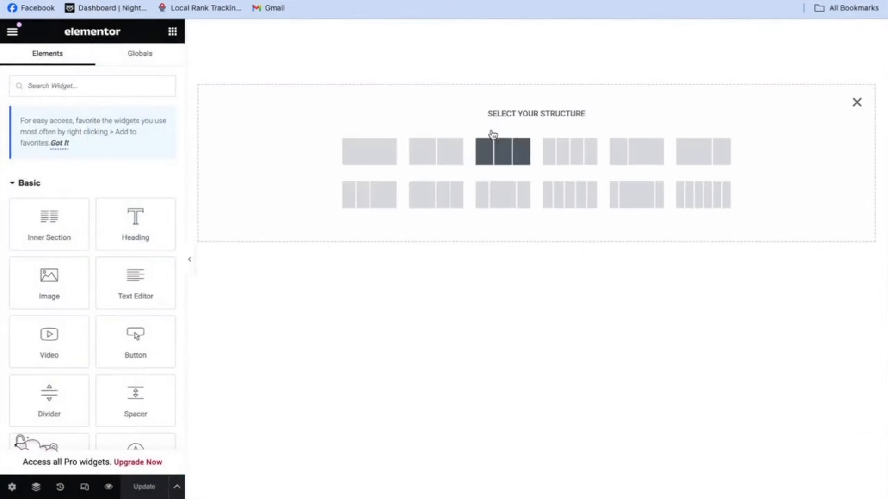
{"action": "left_click", "coordinate": [492, 159]}
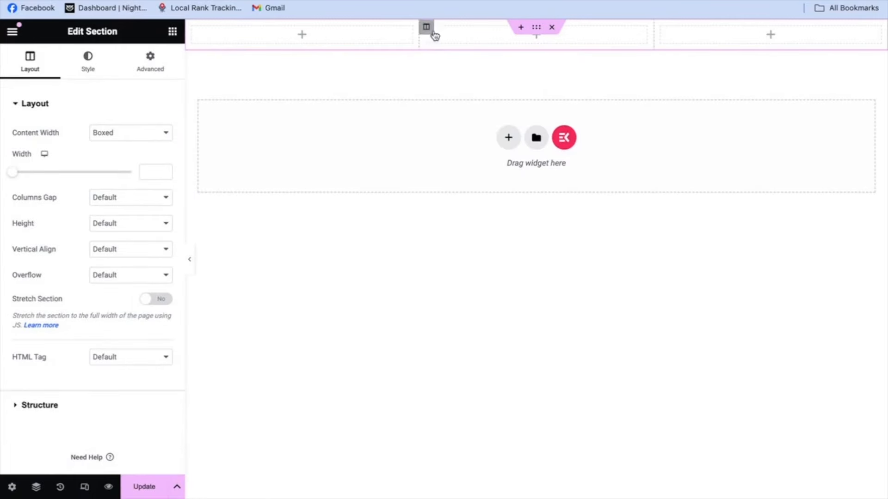
{"action": "left_click", "coordinate": [173, 40]}
{"action": "left_click_drag", "start_coordinate": [143, 236], "coordinate": [301, 47]}
{"action": "left_click", "coordinate": [247, 61]}
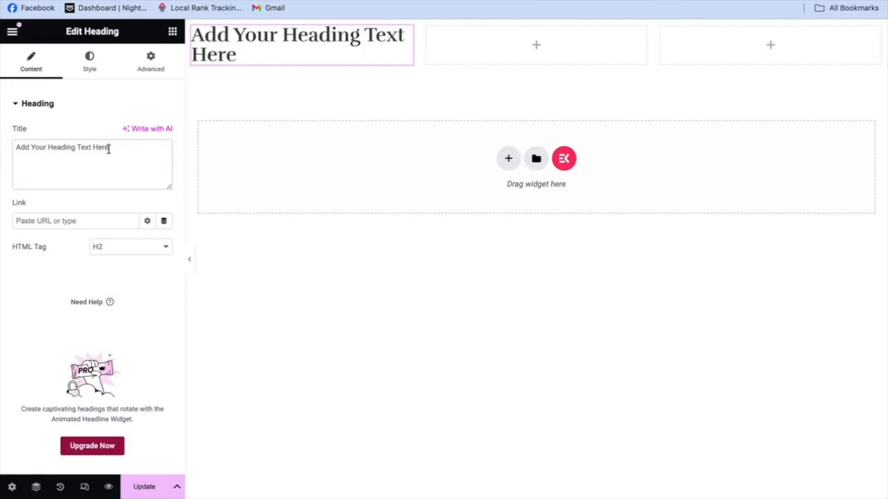
Title the first column's heading "Who We Are" and set its HTML tag to H5
{"action": "triple_click", "coordinate": [108, 149]}
{"action": "key", "text": "BackSpace"}
{"action": "type", "text": "Who We Are"}
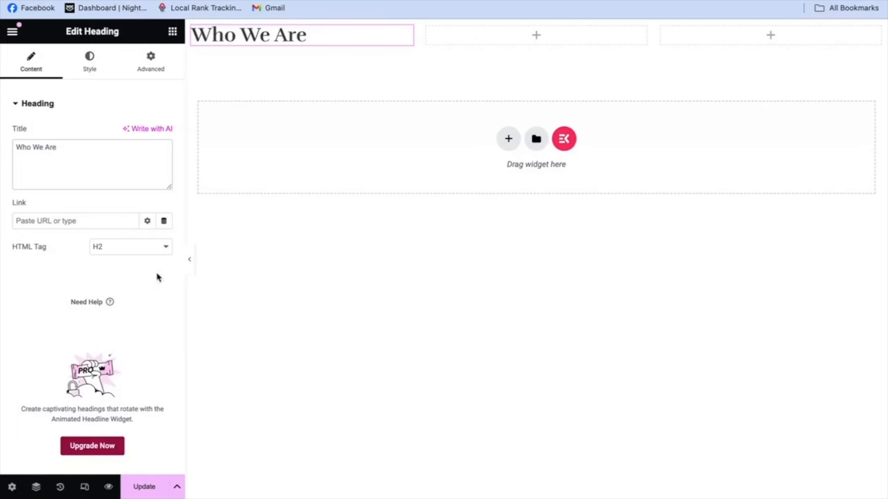
{"action": "left_click", "coordinate": [164, 252]}
{"action": "left_click", "coordinate": [135, 287]}
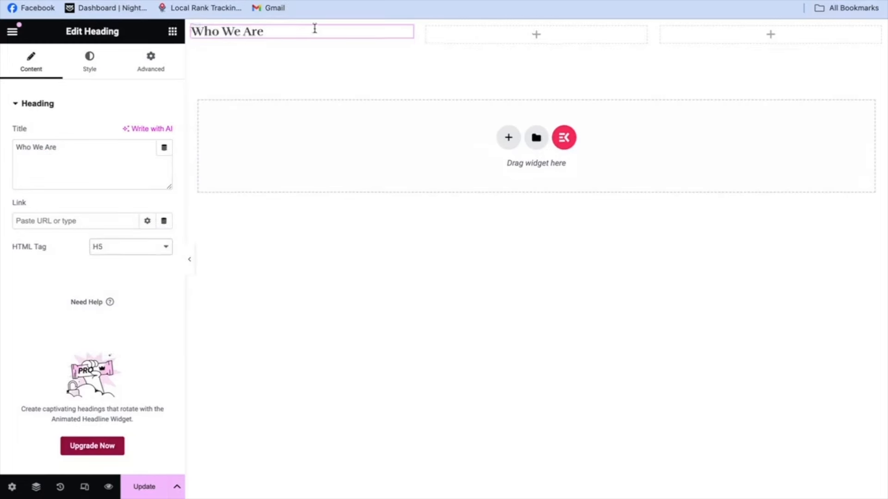
Duplicate the "Who We Are" heading into the middle column and retitle the copy "Contact Us"
{"action": "right_click", "coordinate": [404, 35]}
{"action": "left_click", "coordinate": [425, 72]}
{"action": "left_click_drag", "start_coordinate": [406, 57], "coordinate": [519, 33]}
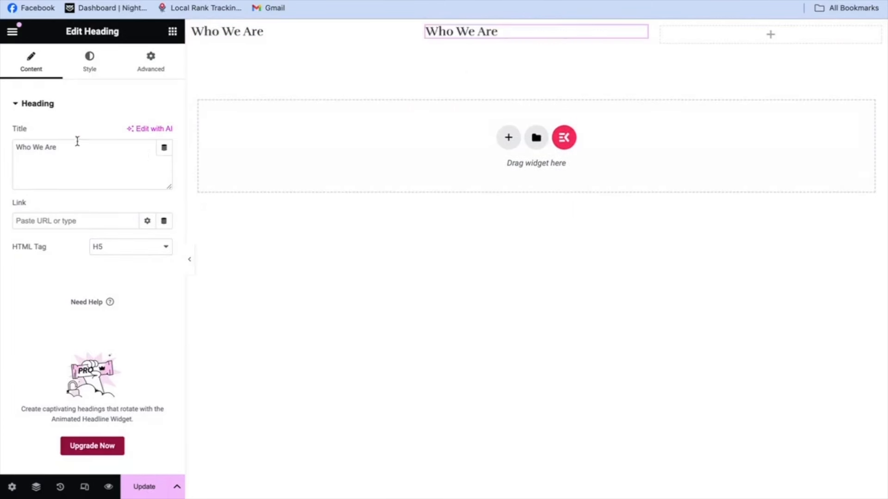
{"action": "left_click_drag", "start_coordinate": [60, 149], "coordinate": [1, 142]}
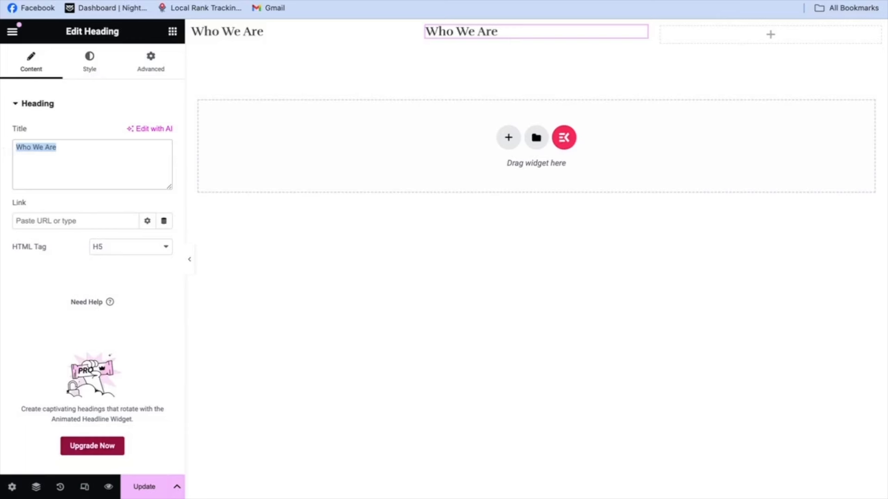
{"action": "type", "text": "Contact Us"}
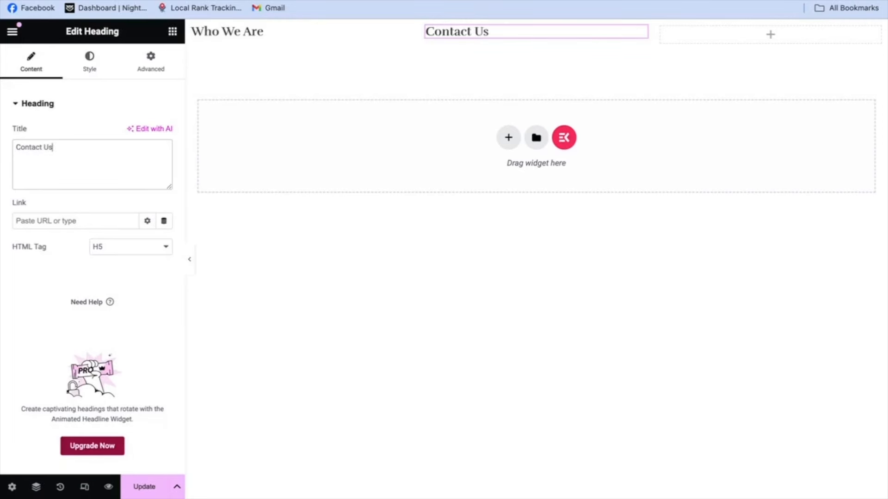
Duplicate the "Contact Us" heading into the third column and retitle the copy "Service Area"
{"action": "right_click", "coordinate": [638, 32]}
{"action": "left_click", "coordinate": [660, 68]}
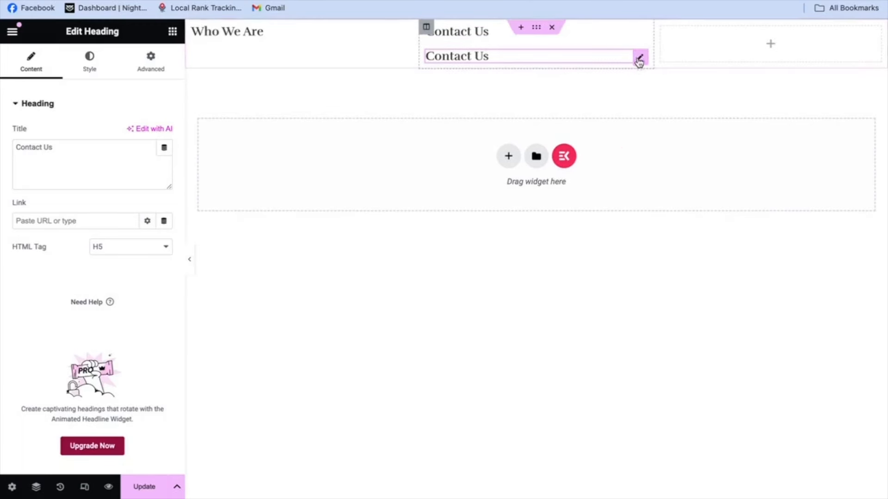
{"action": "left_click_drag", "start_coordinate": [639, 61], "coordinate": [751, 35]}
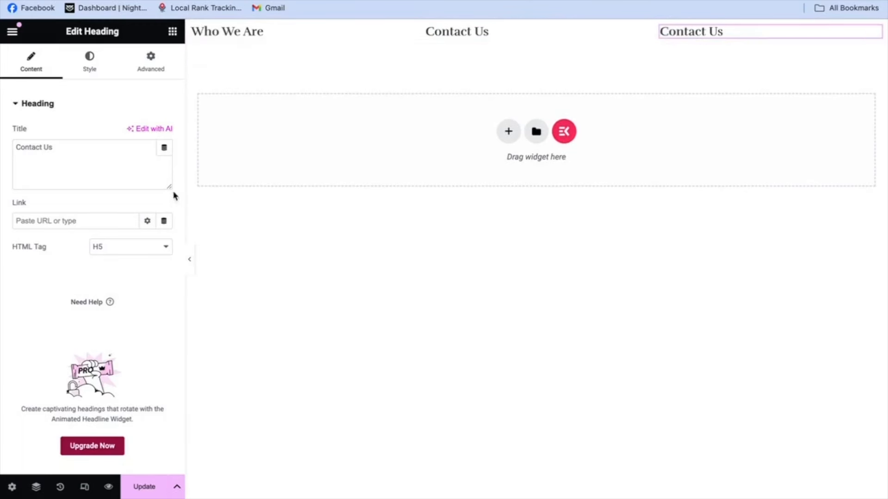
{"action": "left_click_drag", "start_coordinate": [81, 152], "coordinate": [2, 128]}
{"action": "type", "text": "S"}
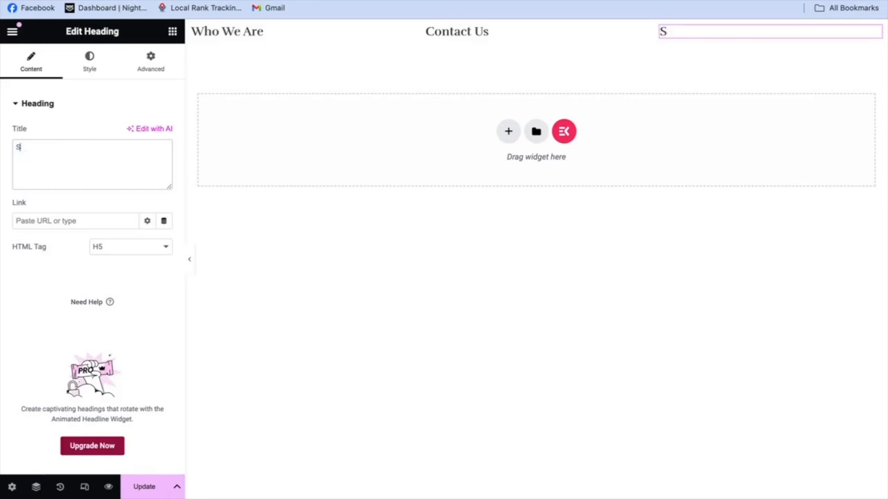
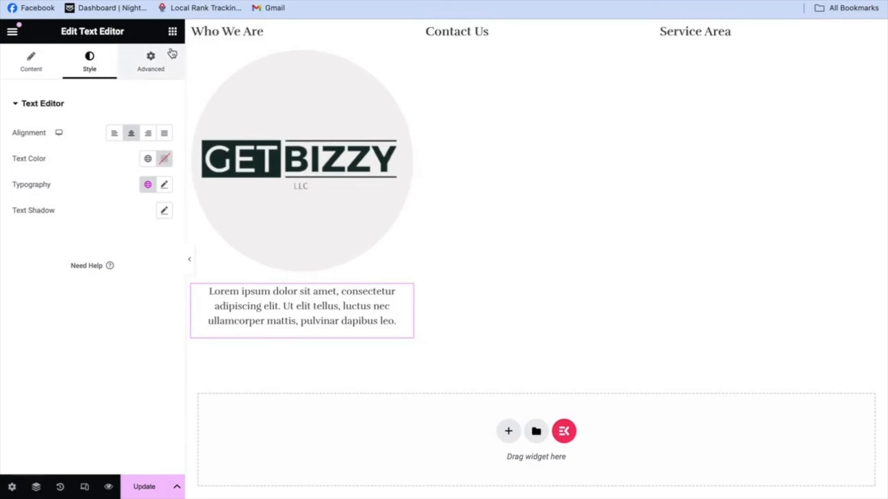
Add a Text Editor widget under "Contact Us" and replace its placeholder with the copied e-mail, phone, address and hours of operation
{"action": "left_click", "coordinate": [172, 32]}
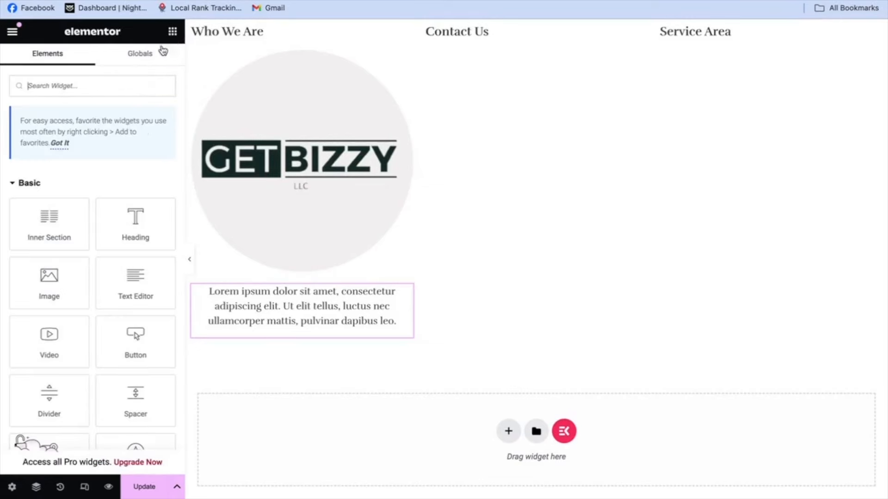
{"action": "left_click_drag", "start_coordinate": [145, 297], "coordinate": [478, 41]}
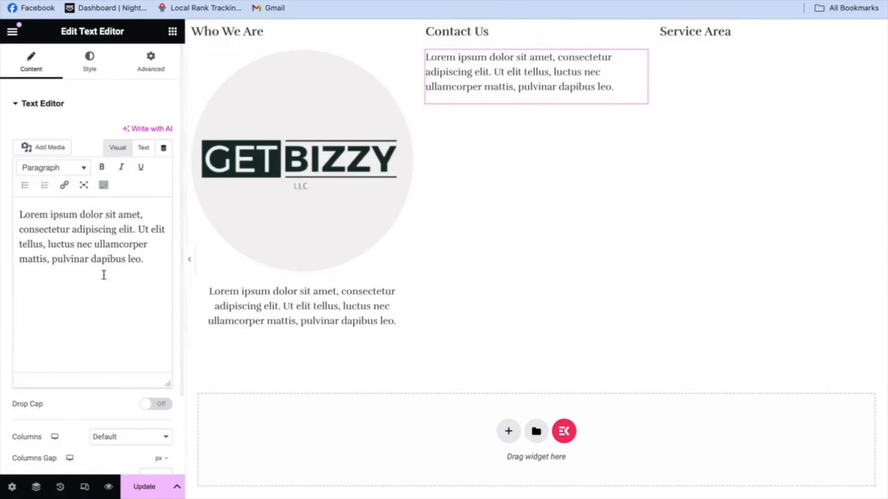
{"action": "left_click_drag", "start_coordinate": [144, 269], "coordinate": [1, 210]}
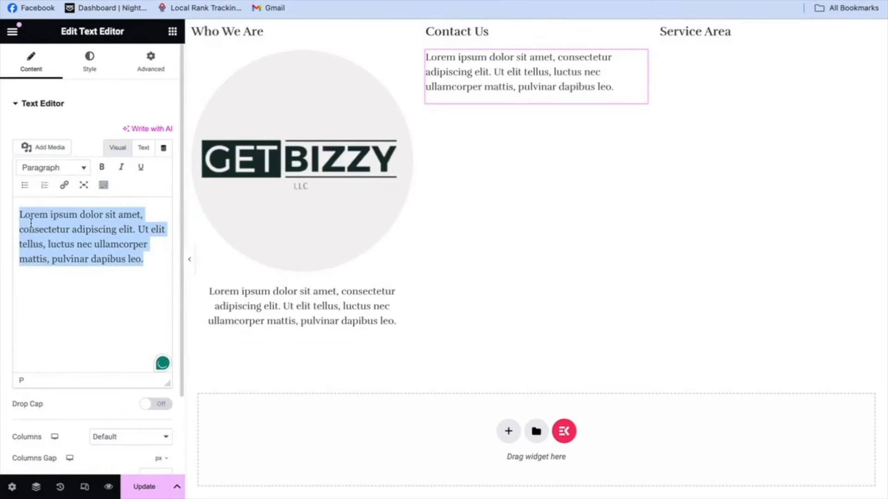
{"action": "key", "text": "ctrl+v"}
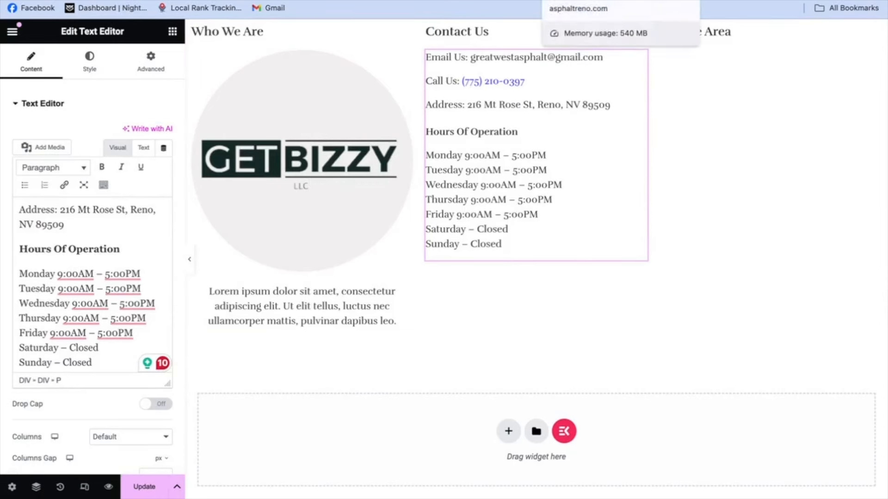
Search Google in a new tab for "roofer near me" and open the Mid State Roofing listing in Google Maps
{"action": "key", "text": "ctrl+t"}
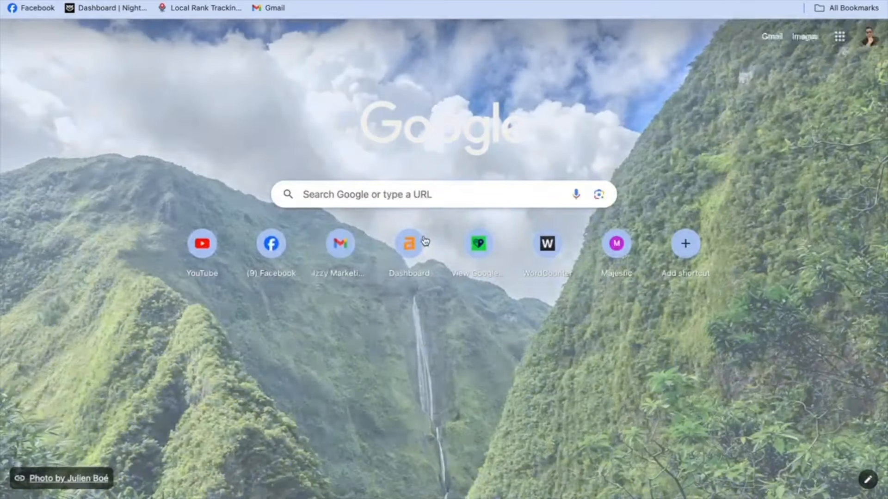
{"action": "left_click", "coordinate": [456, 196]}
{"action": "type", "text": "roofer "}
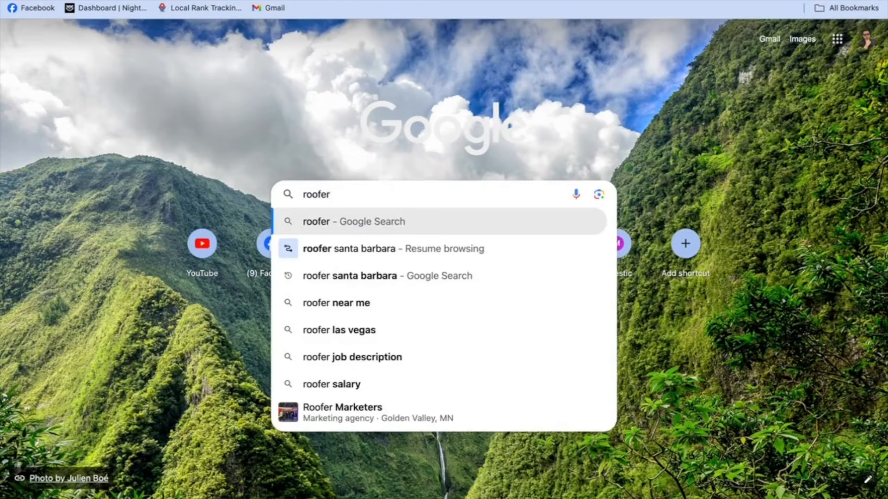
{"action": "type", "text": "near m"}
{"action": "key", "text": "Return"}
{"action": "scroll", "coordinate": [96, 273], "scroll_direction": "down", "scroll_amount": 4}
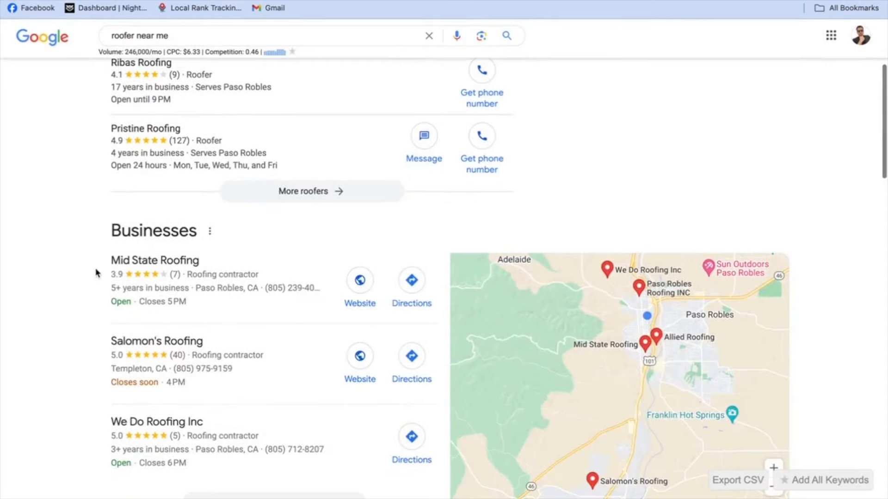
{"action": "scroll", "coordinate": [129, 290], "scroll_direction": "up", "scroll_amount": 4}
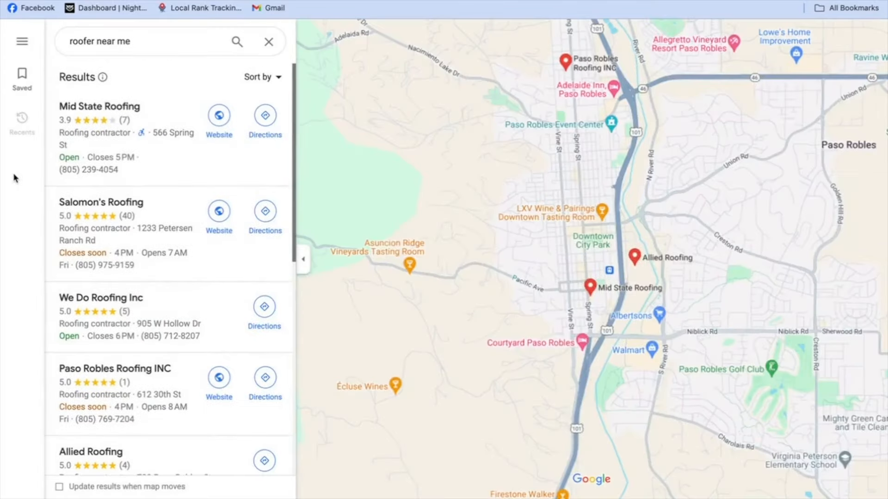
{"action": "left_click", "coordinate": [137, 164]}
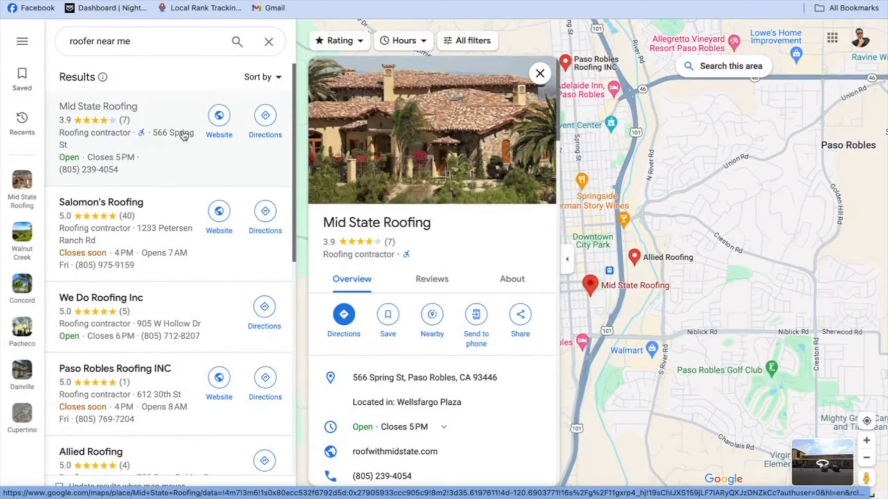
Copy the embed HTML for the Mid State Roofing map at a custom size of 400 x 400
{"action": "left_click", "coordinate": [520, 319]}
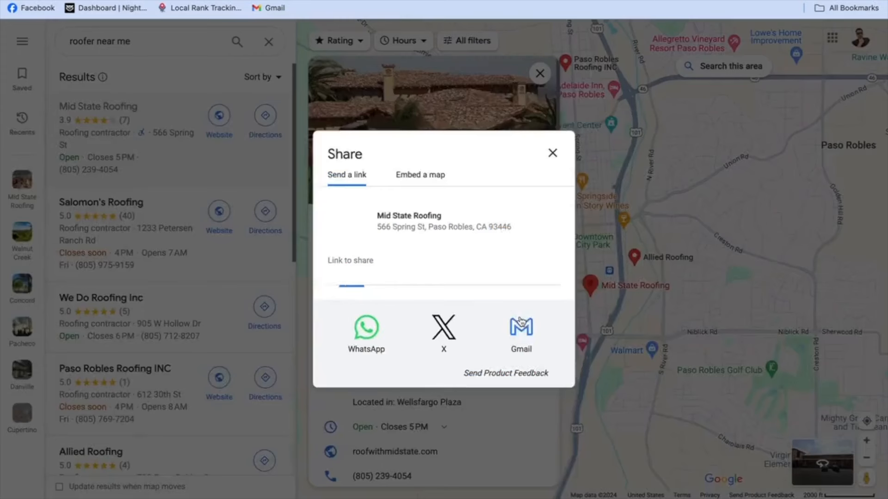
{"action": "left_click", "coordinate": [427, 181]}
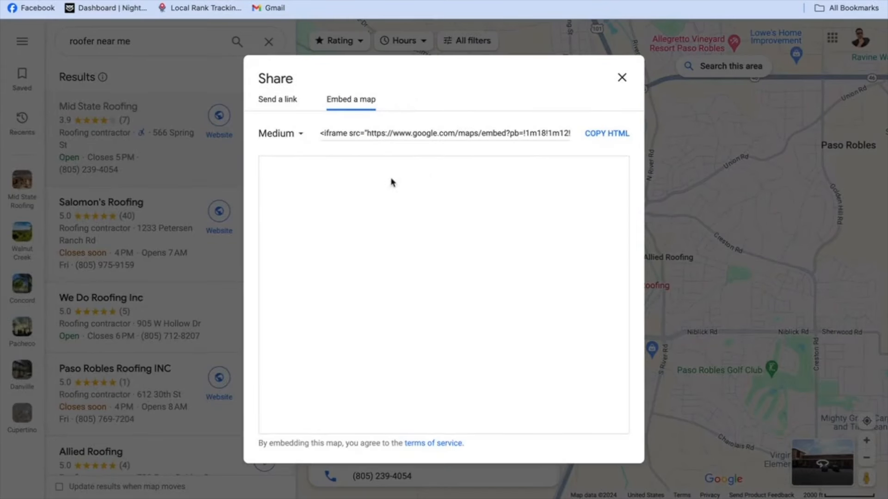
{"action": "left_click", "coordinate": [300, 134]}
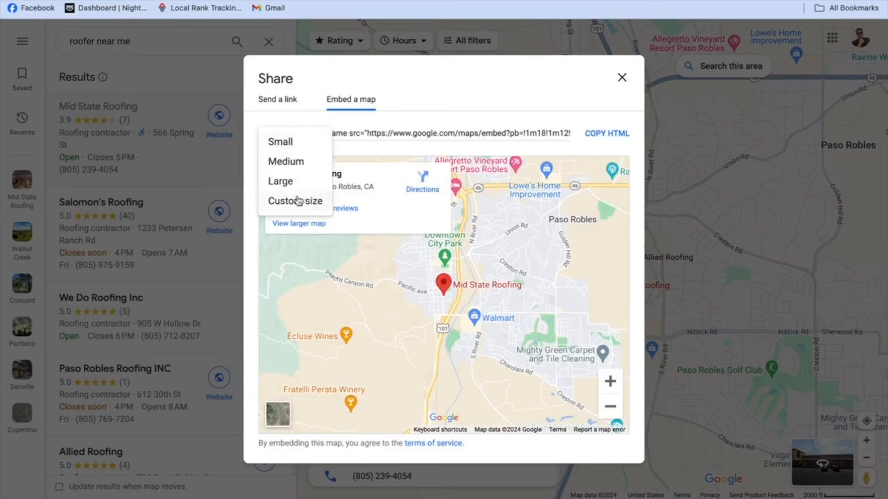
{"action": "left_click", "coordinate": [296, 200]}
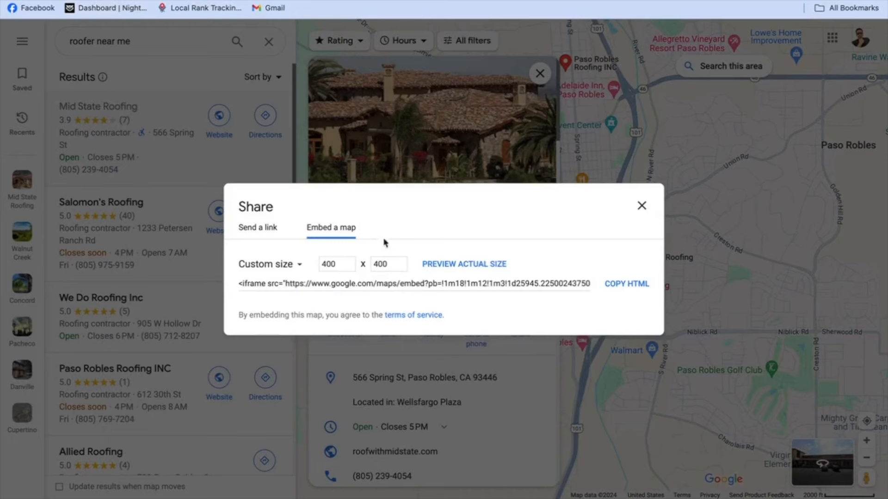
{"action": "left_click", "coordinate": [620, 285]}
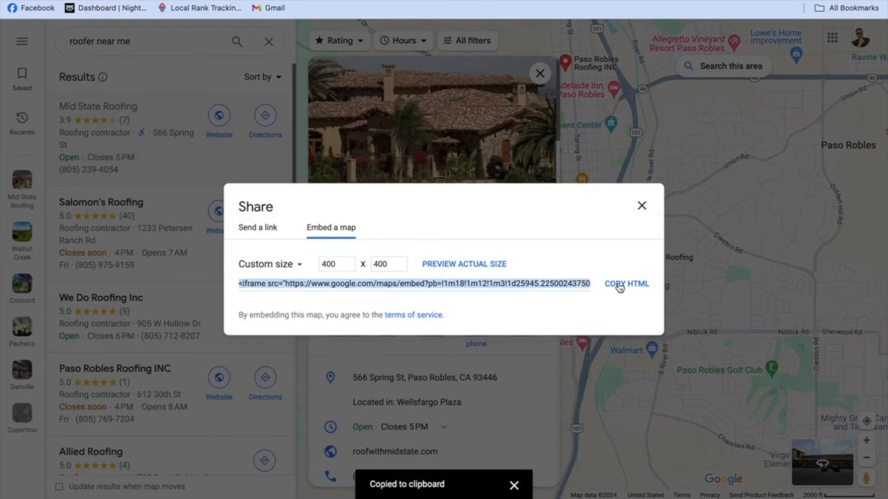
Add an HTML widget under the "Service Area" heading and paste the copied map embed code into it
{"action": "left_click", "coordinate": [155, 0]}
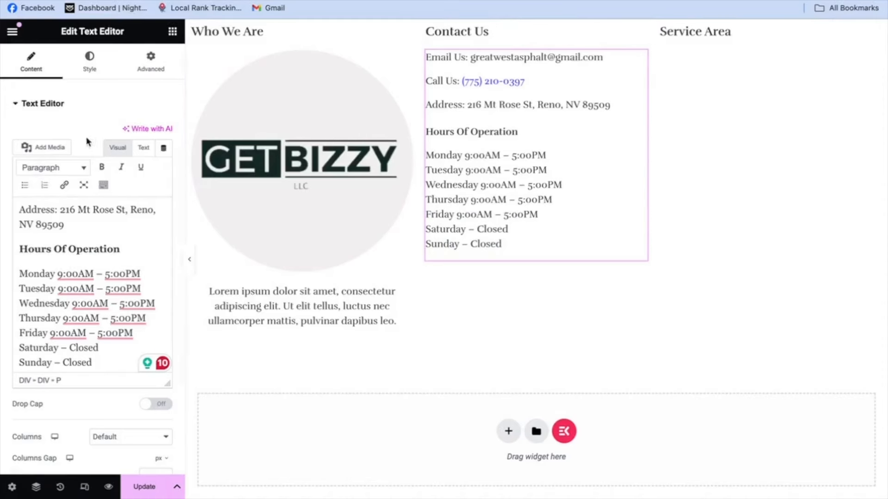
{"action": "left_click", "coordinate": [170, 33]}
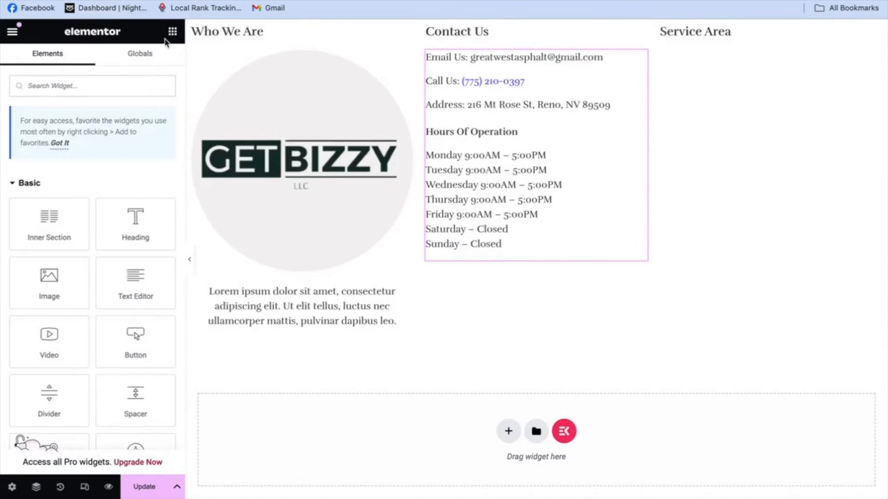
{"action": "scroll", "coordinate": [109, 273], "scroll_direction": "down", "scroll_amount": 10}
{"action": "scroll", "coordinate": [109, 276], "scroll_direction": "down", "scroll_amount": 15}
{"action": "scroll", "coordinate": [108, 275], "scroll_direction": "down", "scroll_amount": 15}
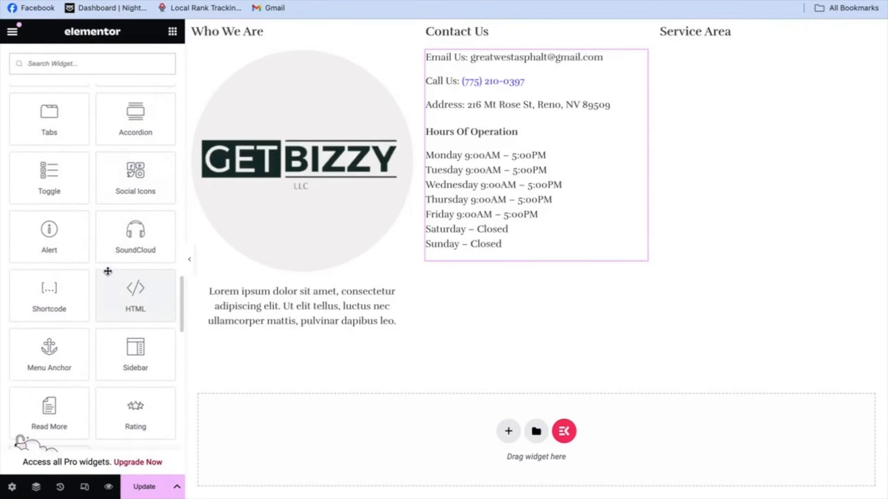
{"action": "left_click_drag", "start_coordinate": [119, 297], "coordinate": [735, 44]}
{"action": "right_click", "coordinate": [105, 147]}
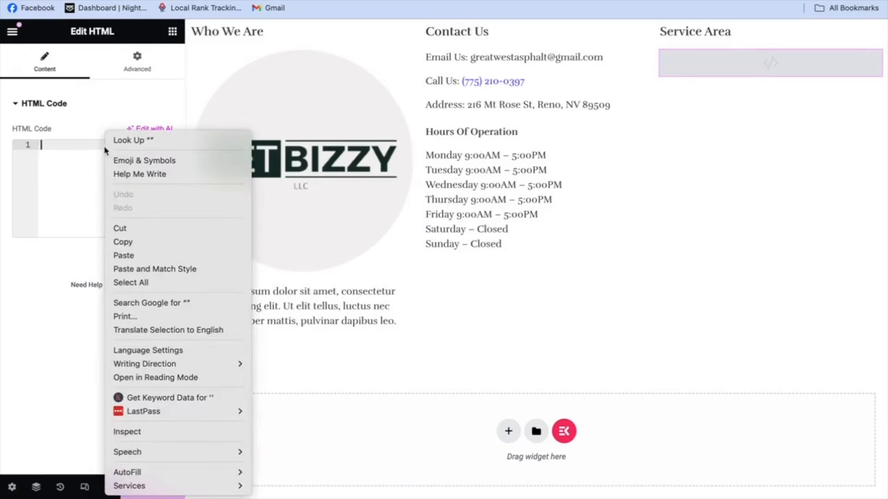
{"action": "left_click", "coordinate": [124, 256]}
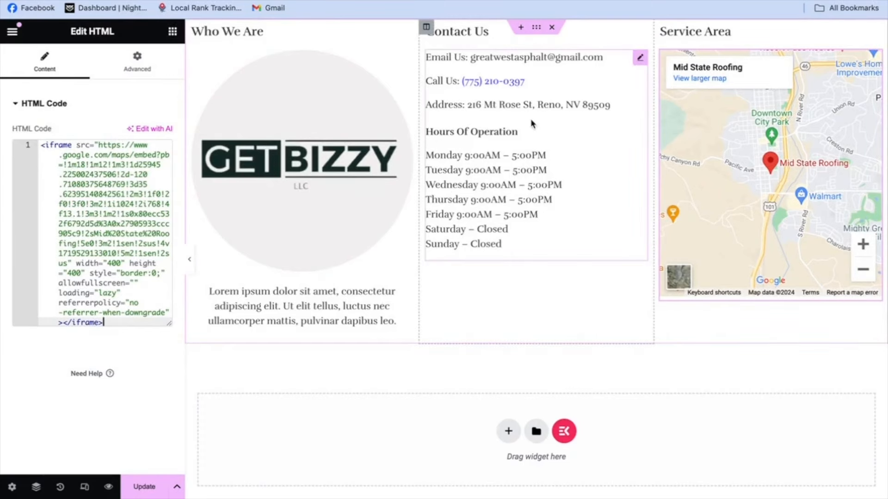
Give the three-column footer section a gradient background with the Primary global color as its first color
{"action": "left_click", "coordinate": [536, 30]}
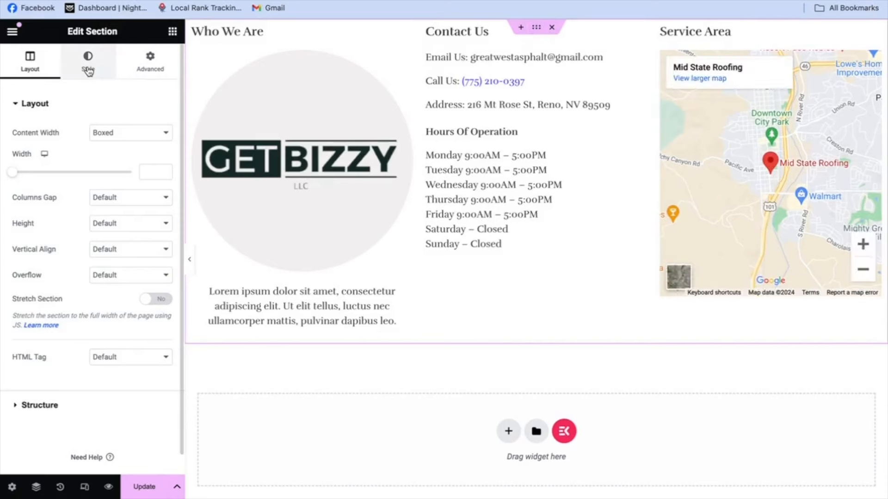
{"action": "left_click", "coordinate": [88, 69]}
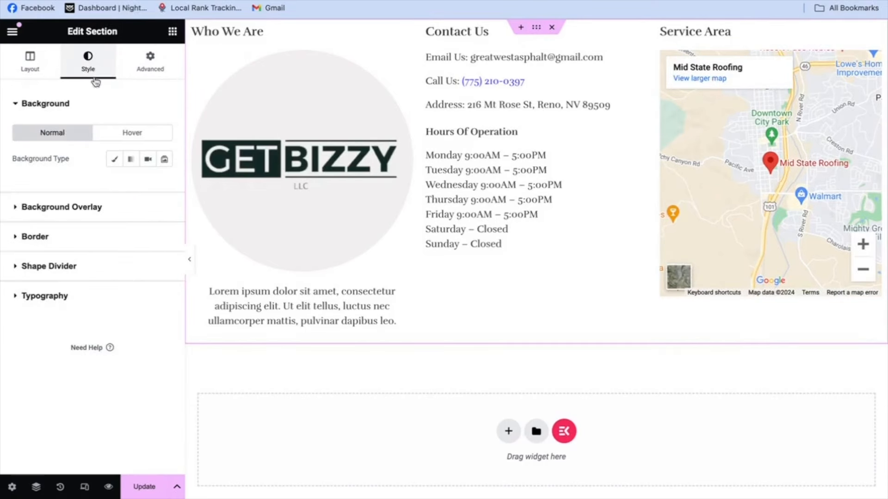
{"action": "left_click", "coordinate": [131, 162]}
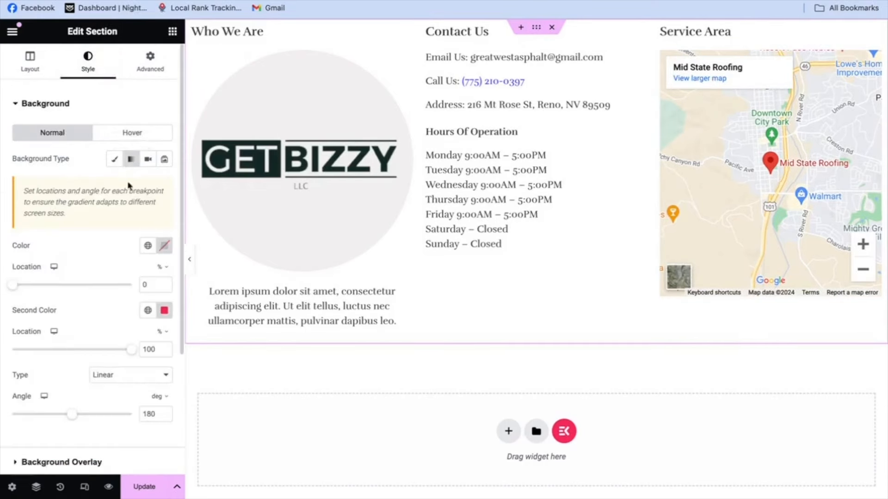
{"action": "left_click", "coordinate": [148, 248]}
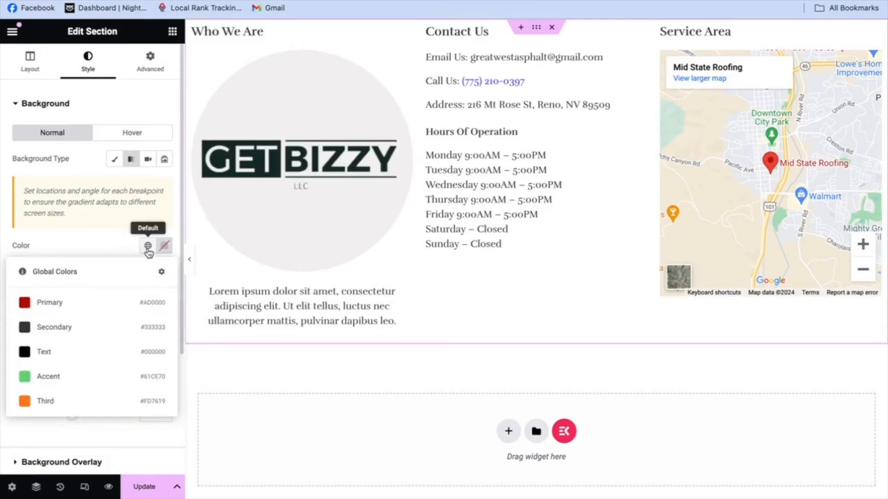
{"action": "left_click", "coordinate": [60, 307]}
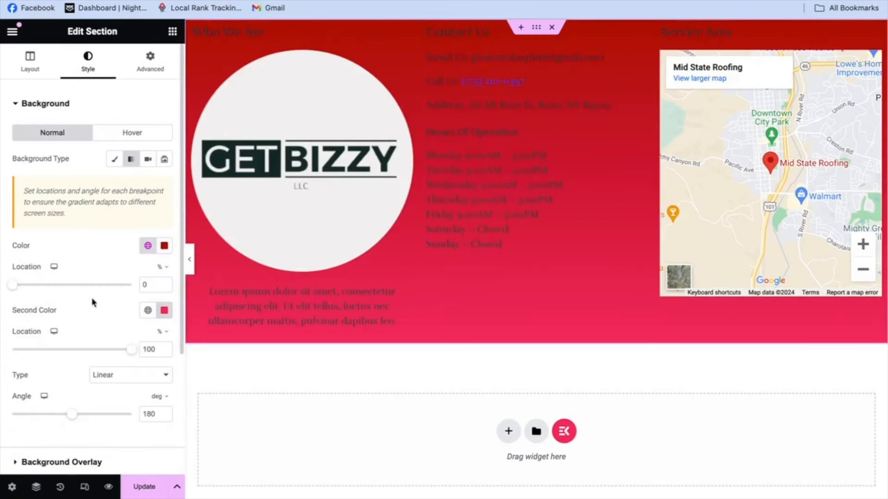
Change the section gradient's first color to light grey #B8B8B8 and its second color to a darker grey
{"action": "left_click", "coordinate": [165, 245]}
{"action": "left_click_drag", "start_coordinate": [231, 328], "coordinate": [88, 325]}
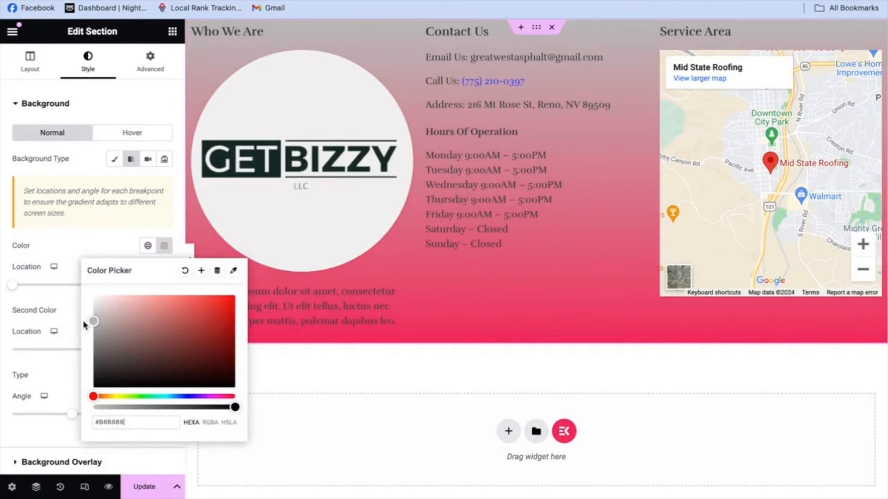
{"action": "left_click", "coordinate": [107, 244]}
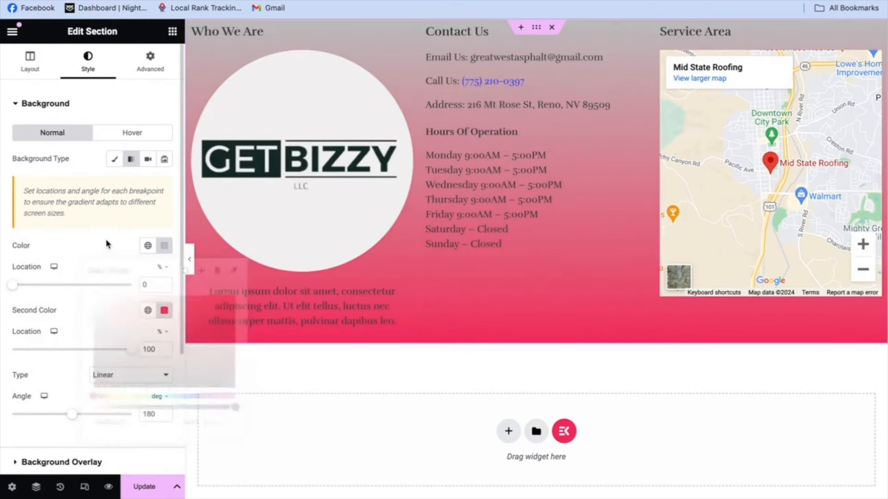
{"action": "left_click", "coordinate": [164, 311]}
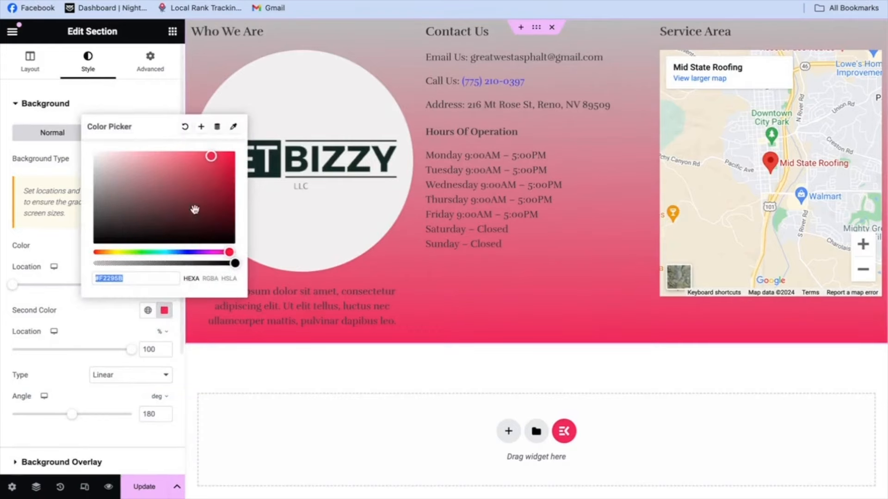
{"action": "left_click_drag", "start_coordinate": [211, 156], "coordinate": [84, 194]}
{"action": "left_click", "coordinate": [132, 109]}
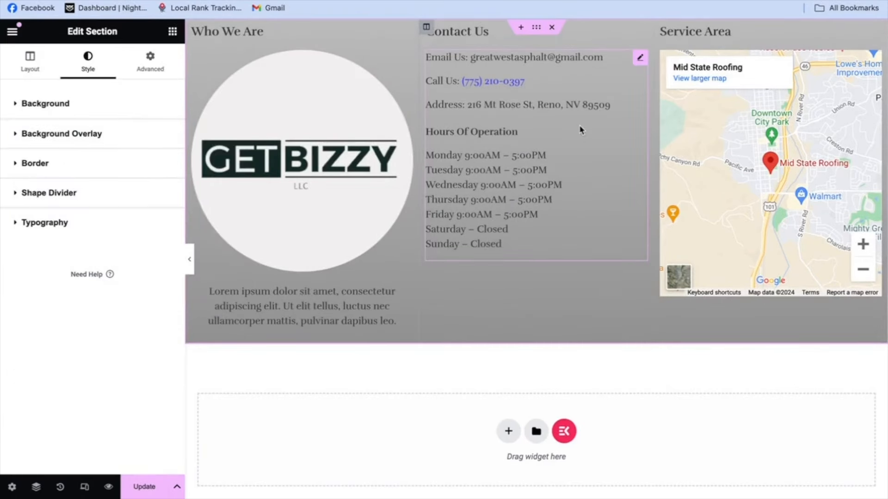
Update the footer template and open its preview
{"action": "scroll", "coordinate": [577, 127], "scroll_direction": "down", "scroll_amount": 1}
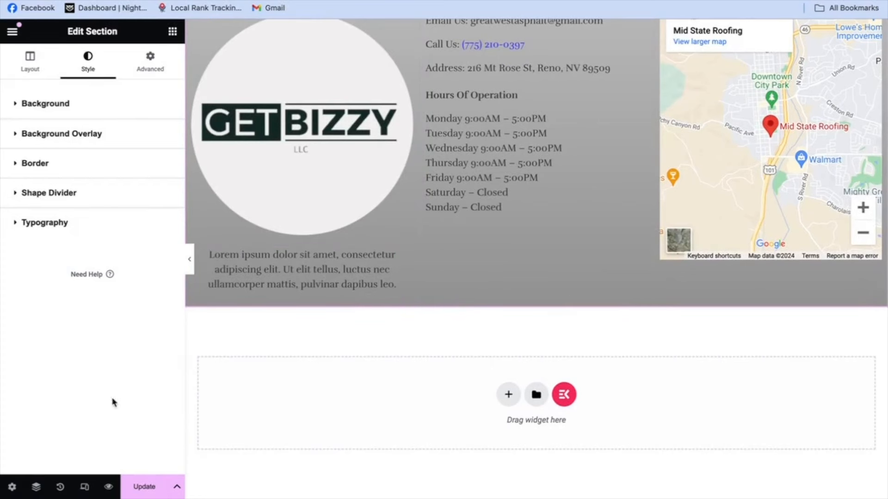
{"action": "left_click", "coordinate": [144, 486]}
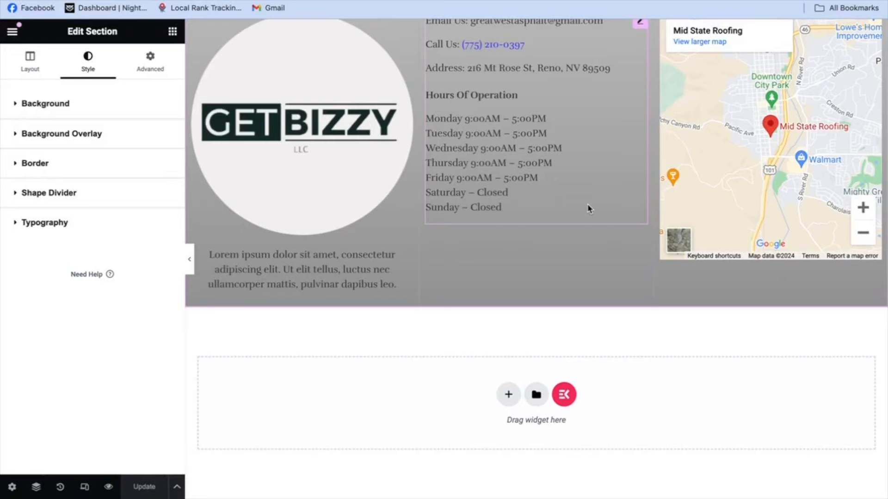
{"action": "scroll", "coordinate": [589, 209], "scroll_direction": "up", "scroll_amount": 1}
{"action": "left_click", "coordinate": [108, 487]}
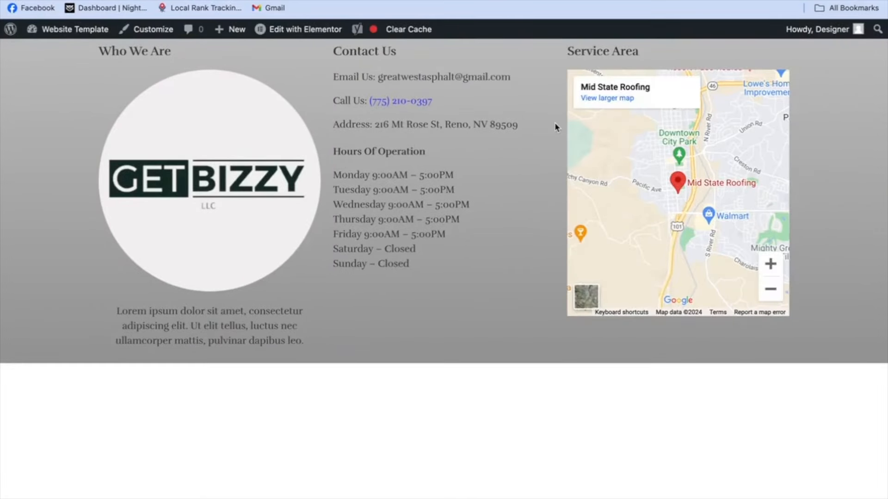
Clear the site cache from the home page and look through the page down towards the footer
{"action": "left_click", "coordinate": [193, 191]}
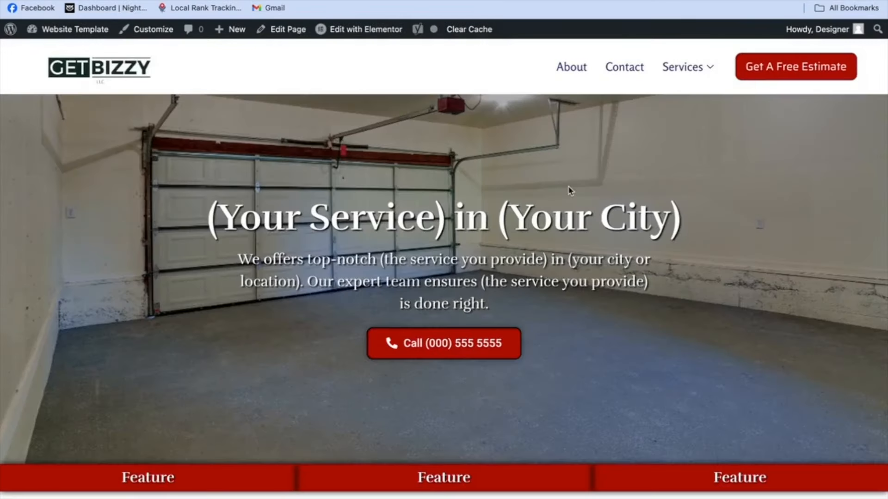
{"action": "left_click", "coordinate": [472, 34]}
{"action": "scroll", "coordinate": [644, 198], "scroll_direction": "down", "scroll_amount": 20}
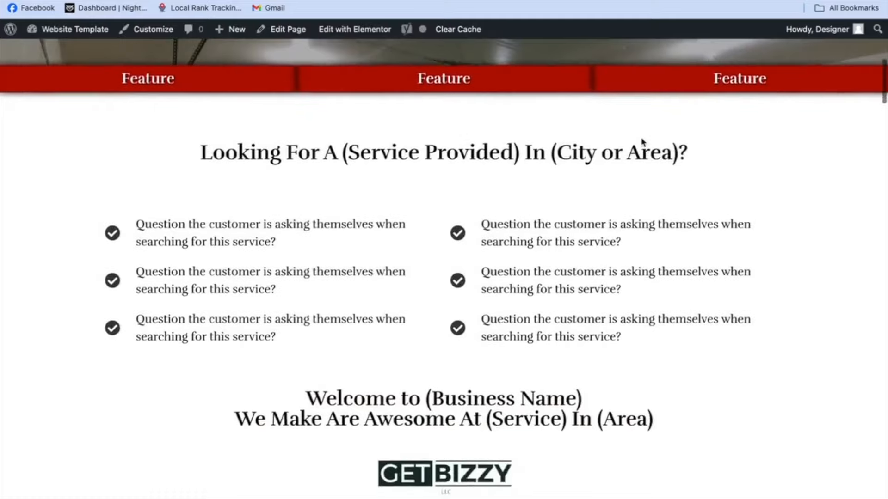
{"action": "scroll", "coordinate": [642, 142], "scroll_direction": "down", "scroll_amount": 20}
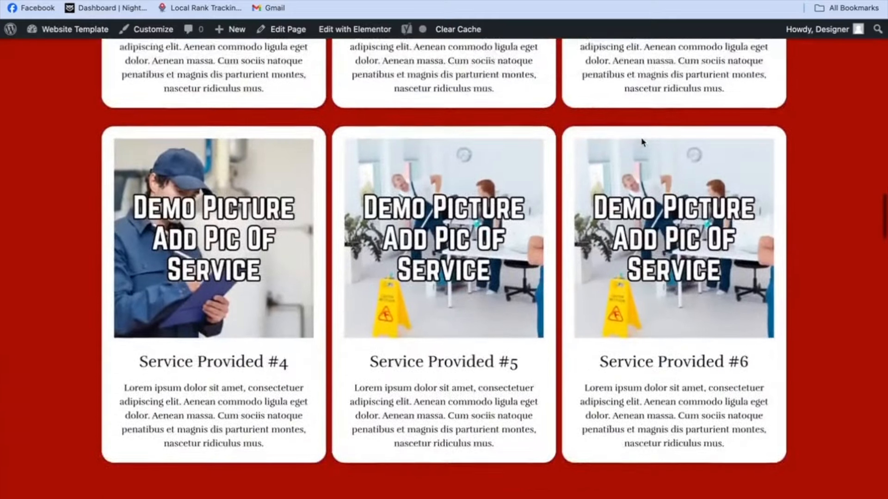
{"action": "scroll", "coordinate": [641, 139], "scroll_direction": "down", "scroll_amount": 20}
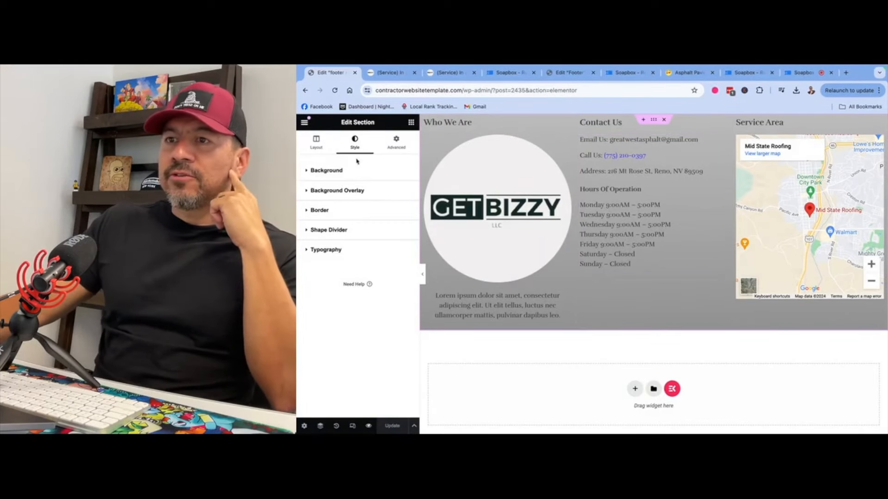
Add a Social Icons widget below the hours of operation and look at its Facebook and YouTube link settings
{"action": "left_click", "coordinate": [411, 122]}
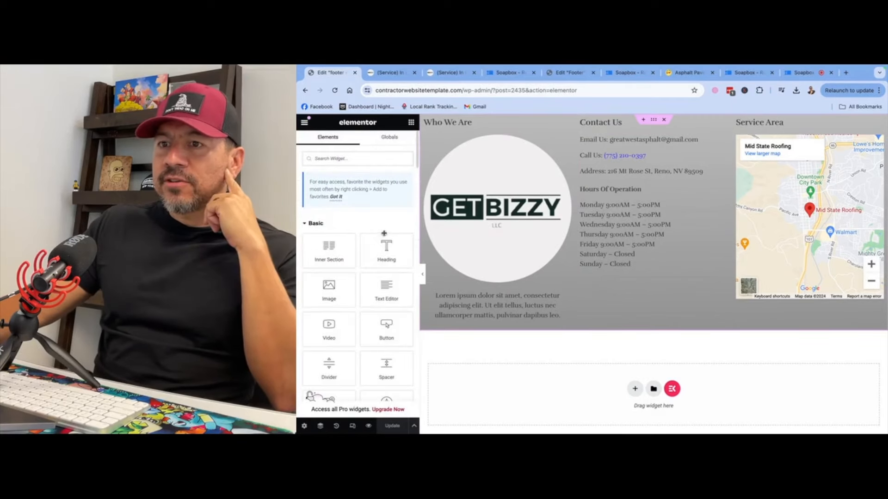
{"action": "scroll", "coordinate": [383, 234], "scroll_direction": "down", "scroll_amount": 3}
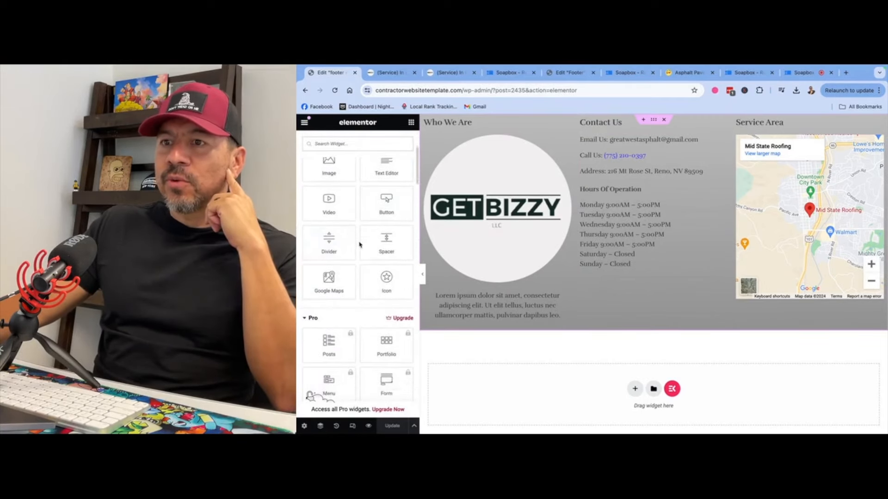
{"action": "scroll", "coordinate": [360, 245], "scroll_direction": "down", "scroll_amount": 10}
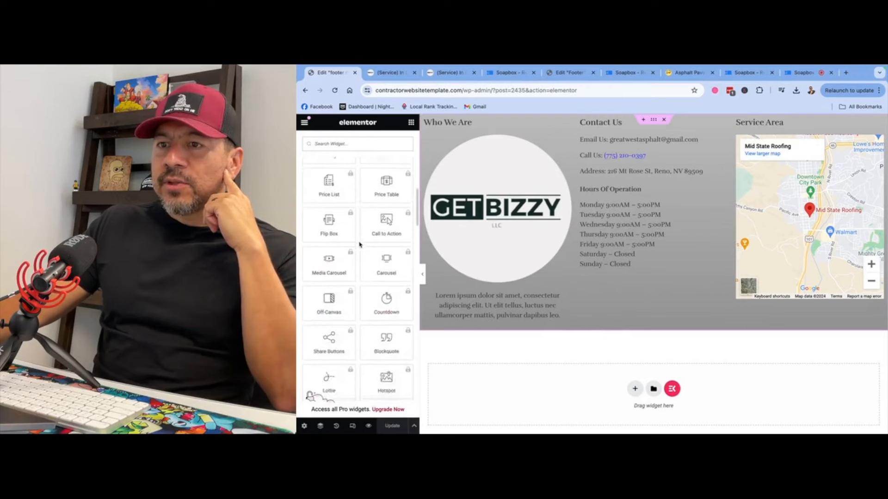
{"action": "scroll", "coordinate": [360, 245], "scroll_direction": "down", "scroll_amount": 5}
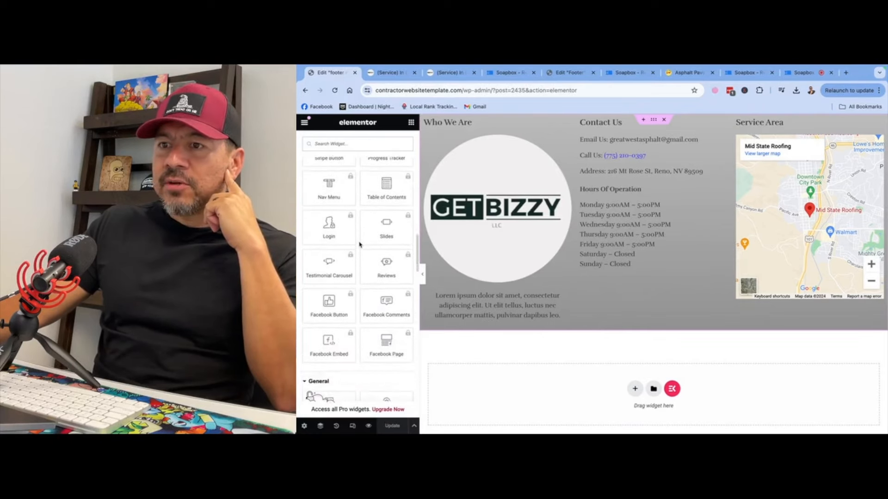
{"action": "scroll", "coordinate": [359, 245], "scroll_direction": "down", "scroll_amount": 4}
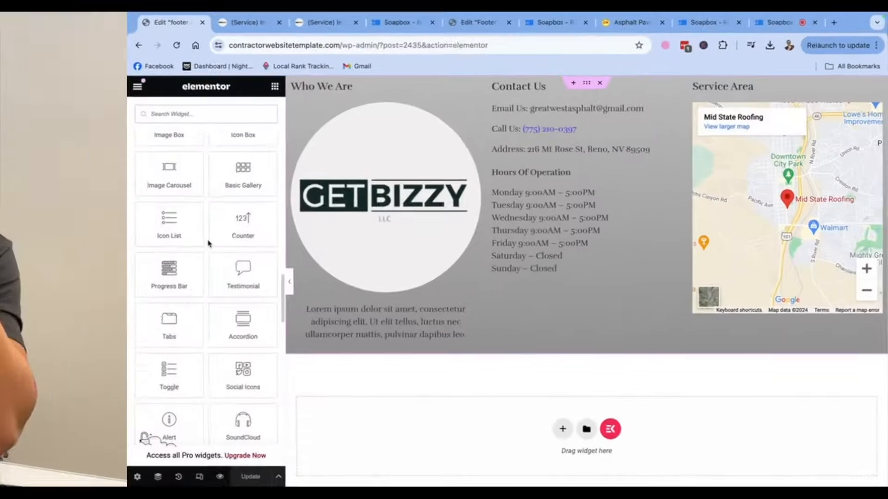
{"action": "scroll", "coordinate": [360, 245], "scroll_direction": "down", "scroll_amount": 2}
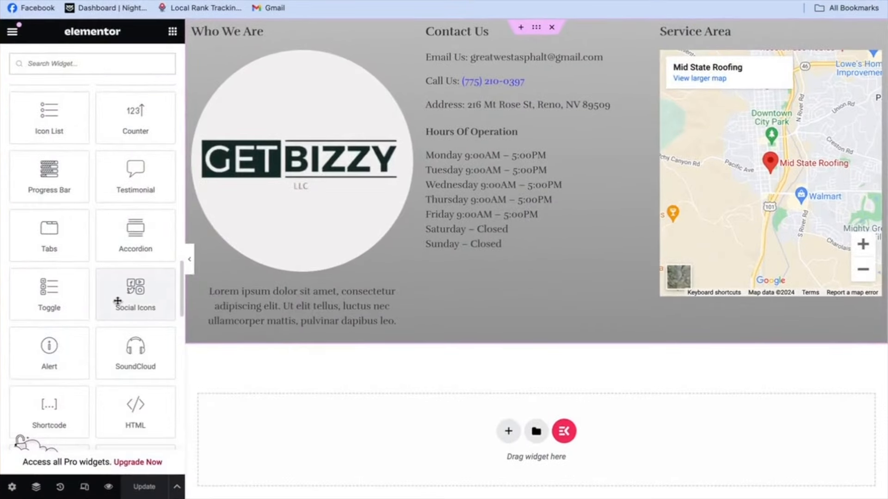
{"action": "left_click_drag", "start_coordinate": [121, 301], "coordinate": [504, 246]}
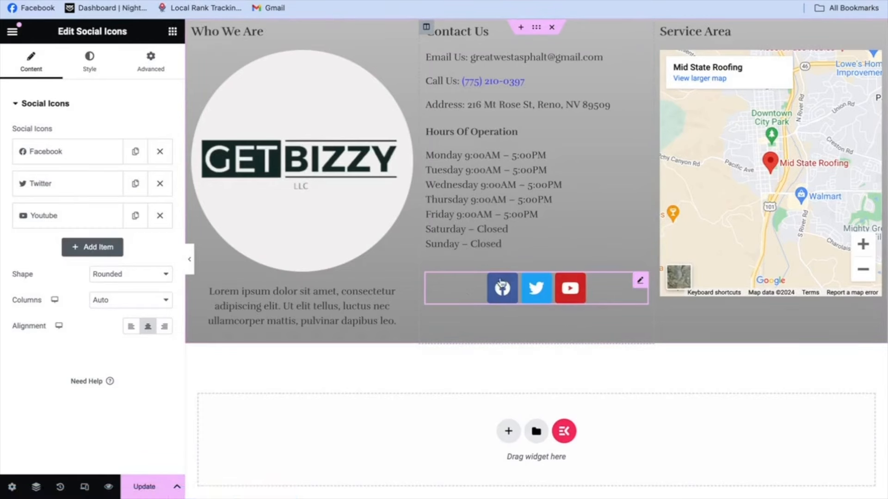
{"action": "left_click", "coordinate": [50, 161]}
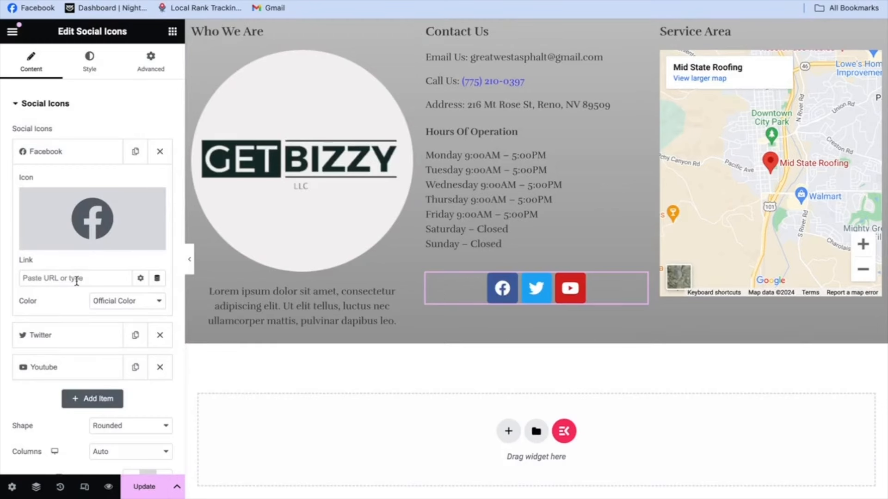
{"action": "left_click", "coordinate": [57, 370]}
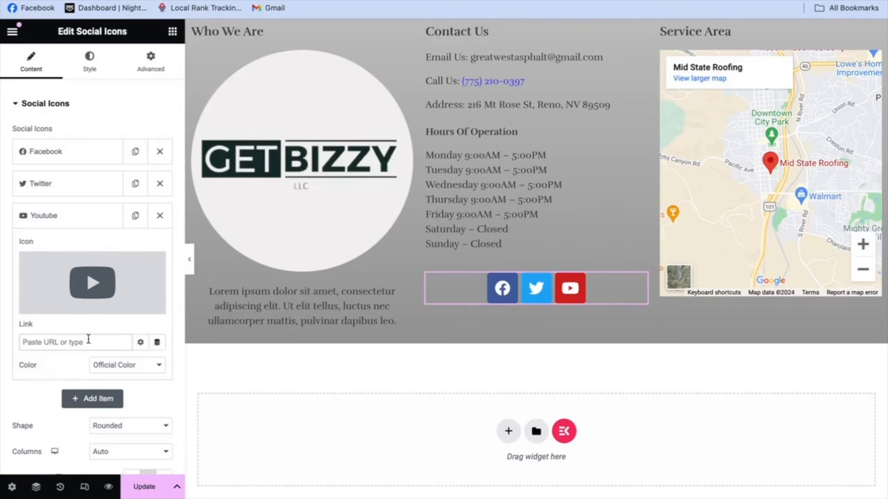
Add a single-column section below the footer section and place a two-column Inner Section inside it
{"action": "left_click", "coordinate": [505, 432]}
{"action": "left_click", "coordinate": [370, 462]}
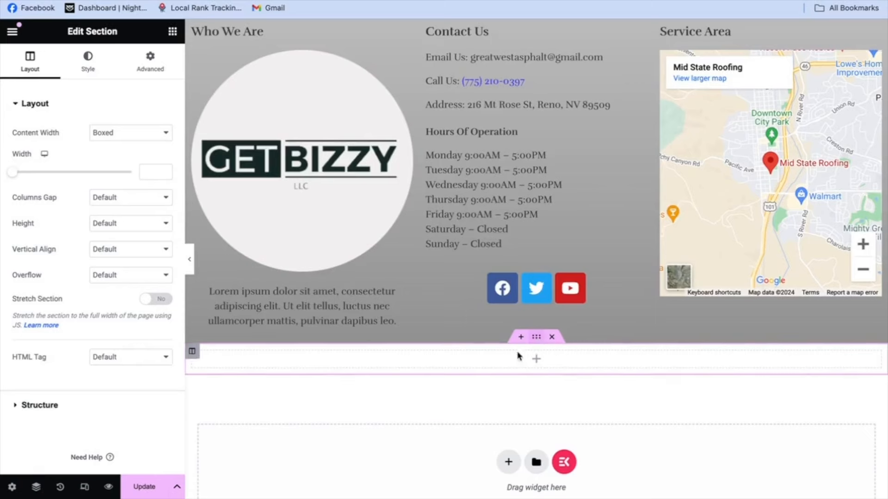
{"action": "left_click", "coordinate": [172, 31]}
{"action": "left_click_drag", "start_coordinate": [46, 233], "coordinate": [554, 360]}
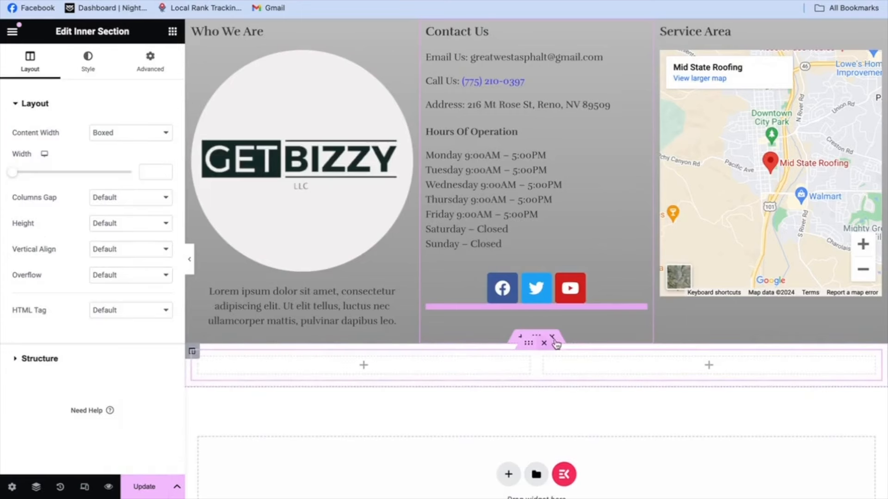
{"action": "left_click", "coordinate": [85, 73]}
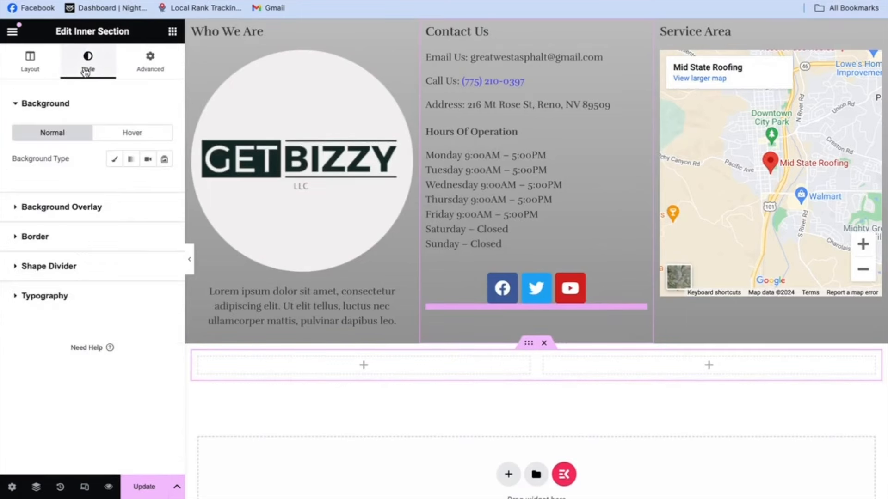
Add a Text Editor widget to the first column of the bottom inner section reading "Copywrite 2024 eervefrvevefv"
{"action": "left_click", "coordinate": [170, 33]}
{"action": "left_click_drag", "start_coordinate": [134, 289], "coordinate": [345, 356]}
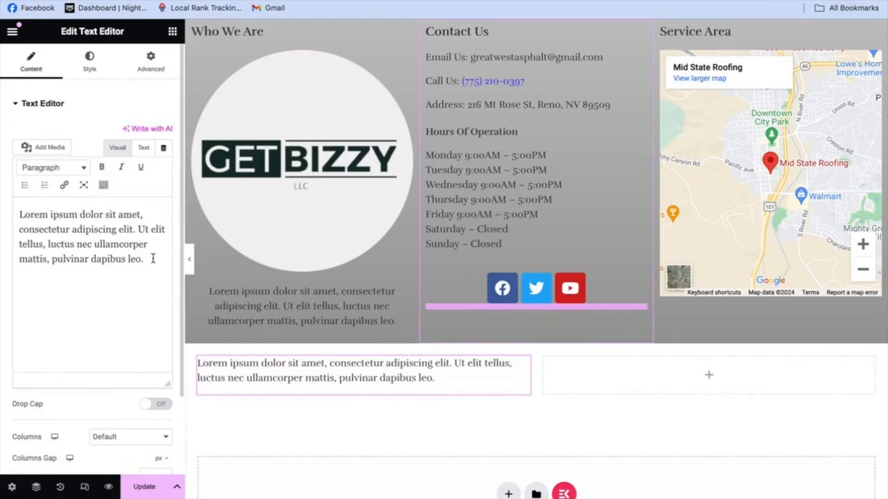
{"action": "left_click_drag", "start_coordinate": [150, 259], "coordinate": [1, 150]}
{"action": "type", "text": "Co"}
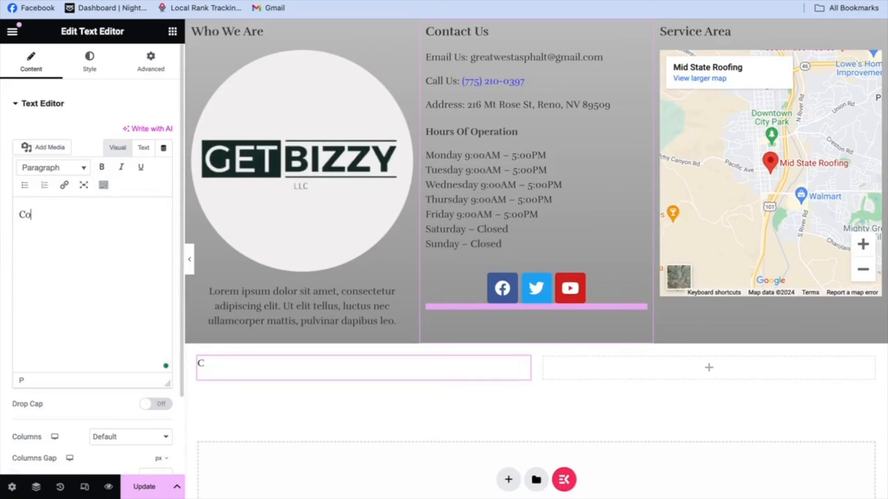
{"action": "type", "text": "pywrite"}
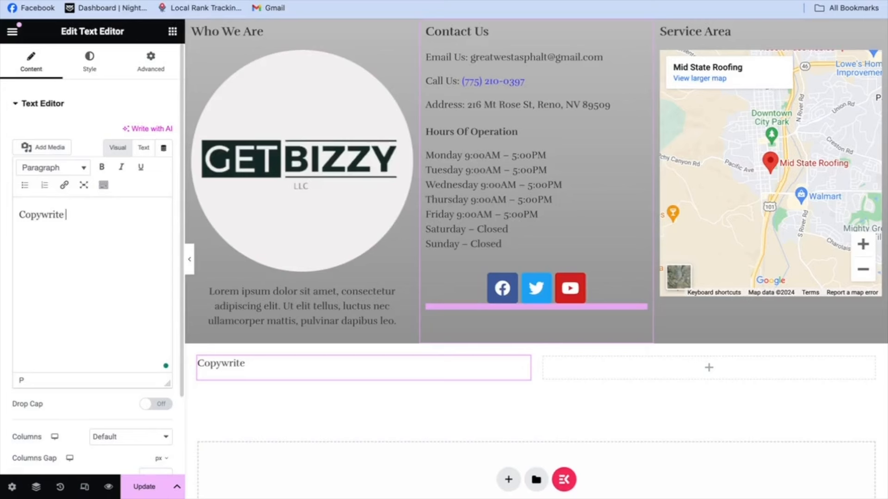
{"action": "type", "text": " 2024 eervefrvevefv"}
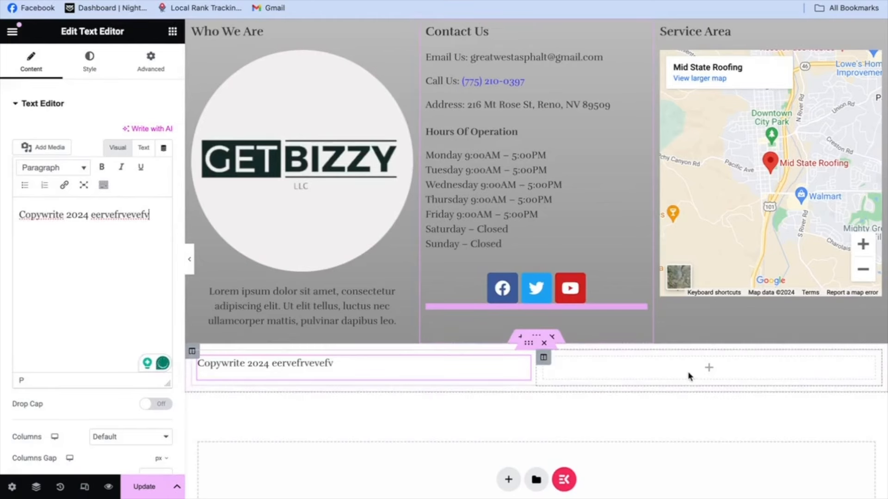
Add a Text Editor widget to the second column of the bottom inner section reading "privacy policy" and centre its text
{"action": "left_click", "coordinate": [712, 367]}
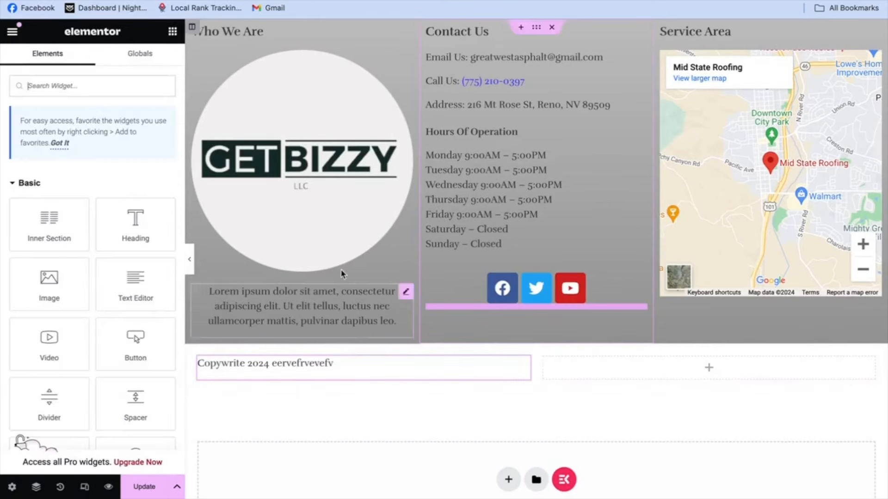
{"action": "left_click_drag", "start_coordinate": [133, 307], "coordinate": [656, 370]}
{"action": "left_click_drag", "start_coordinate": [145, 259], "coordinate": [1, 179]}
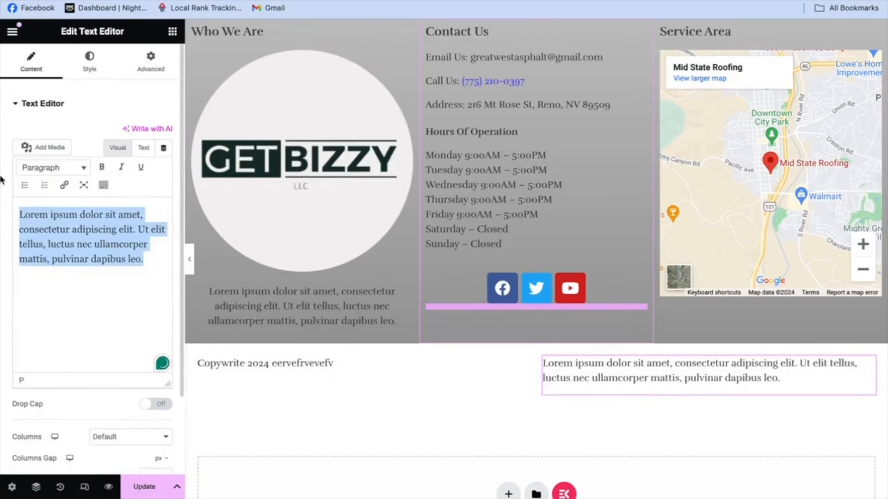
{"action": "type", "text": "privacy policy"}
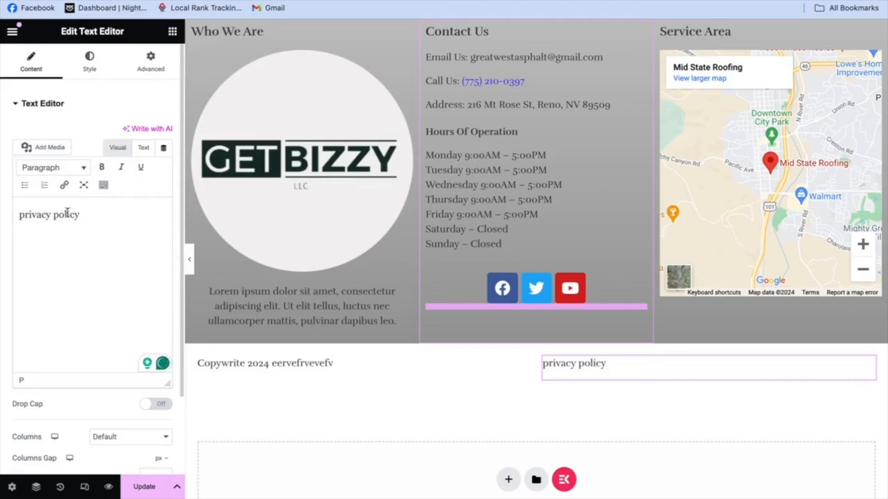
{"action": "left_click", "coordinate": [91, 76]}
{"action": "left_click", "coordinate": [131, 134]}
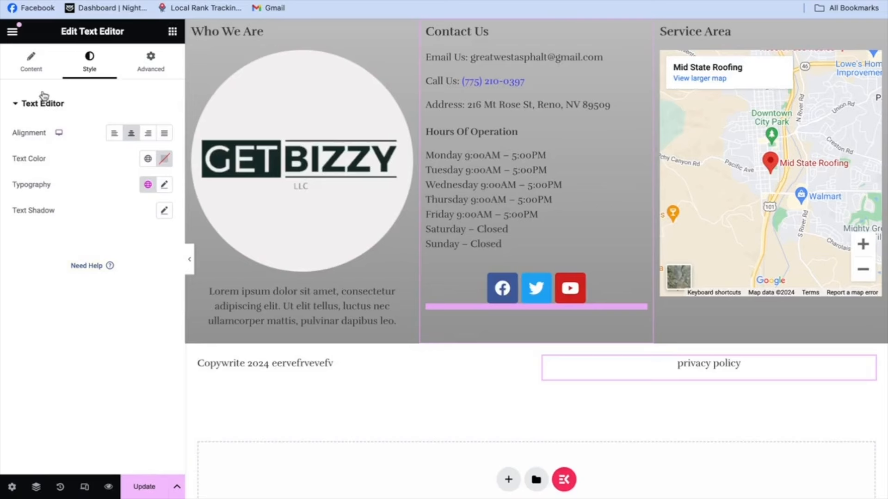
Link the "privacy policy" text to the site's existing Privacy Policy page
{"action": "left_click", "coordinate": [31, 62]}
{"action": "left_click_drag", "start_coordinate": [88, 216], "coordinate": [19, 215]}
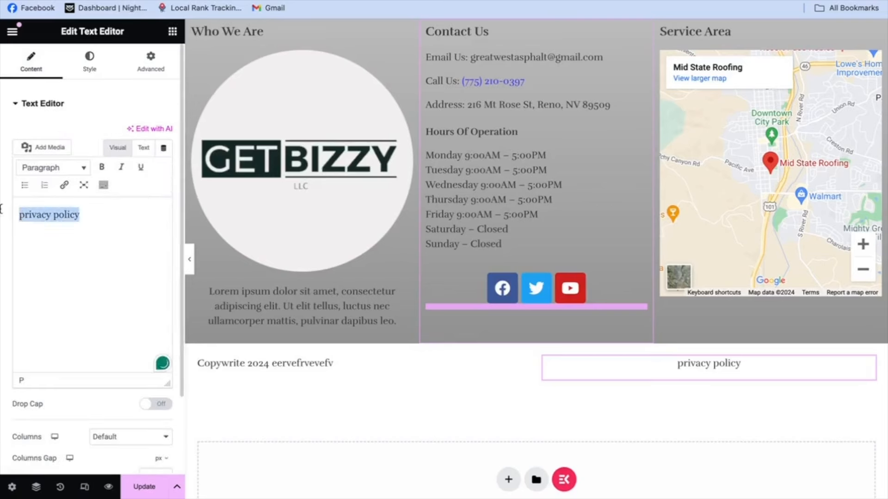
{"action": "left_click", "coordinate": [64, 186]}
{"action": "left_click", "coordinate": [233, 237]}
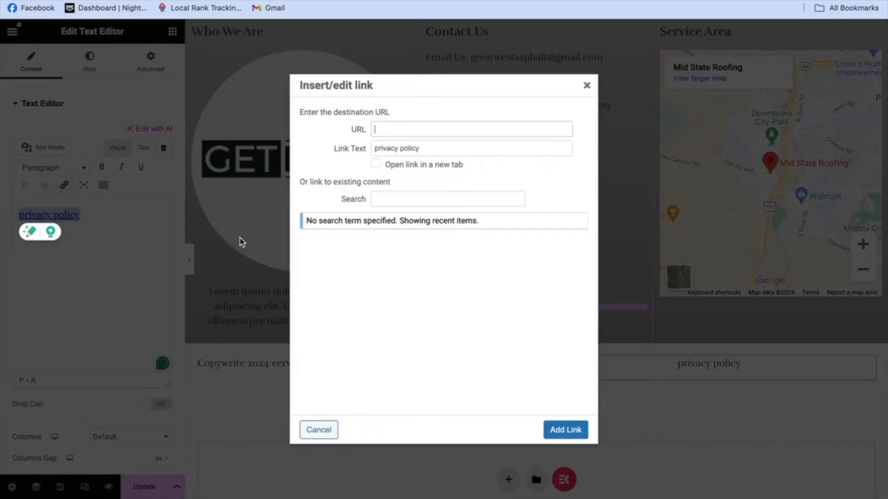
{"action": "scroll", "coordinate": [419, 271], "scroll_direction": "down", "scroll_amount": 2}
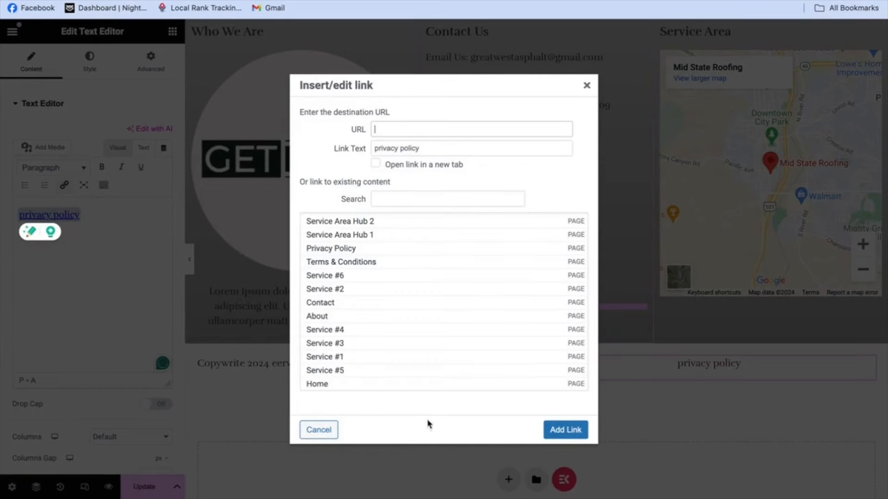
{"action": "left_click", "coordinate": [371, 249]}
{"action": "left_click", "coordinate": [563, 434]}
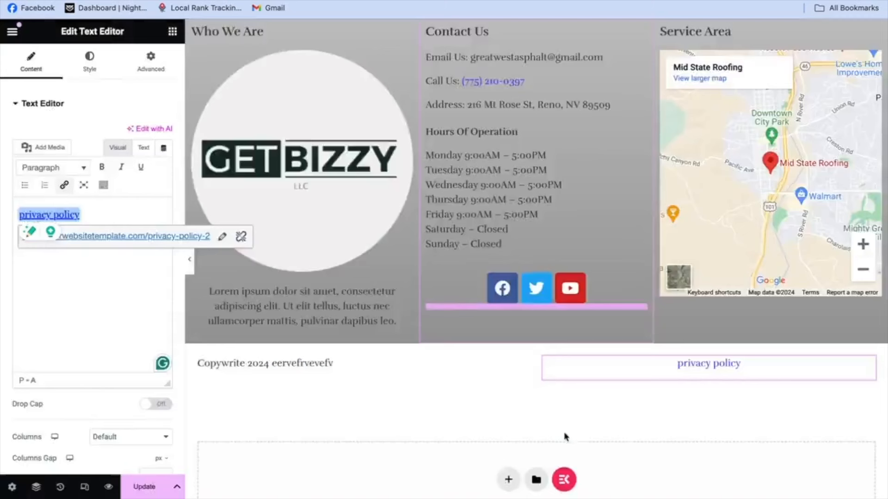
Update the footer template, preview it, and check the new bottom text row on the home page
{"action": "left_click", "coordinate": [145, 486]}
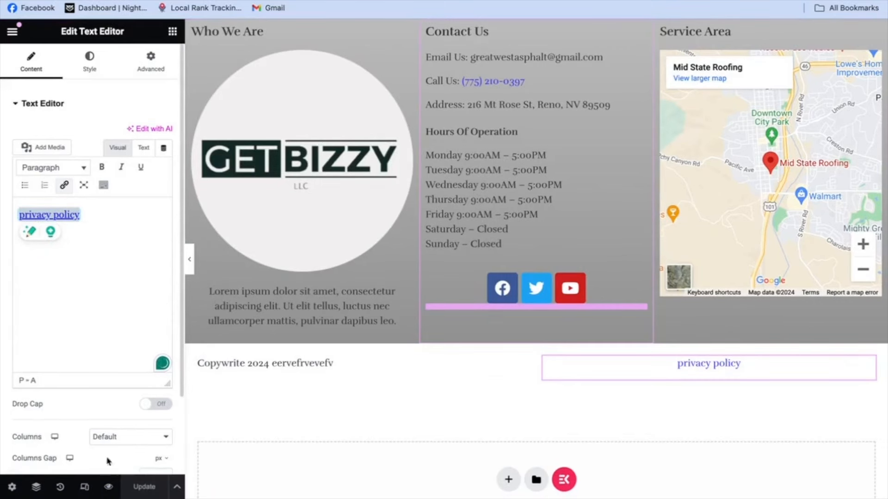
{"action": "left_click", "coordinate": [109, 487]}
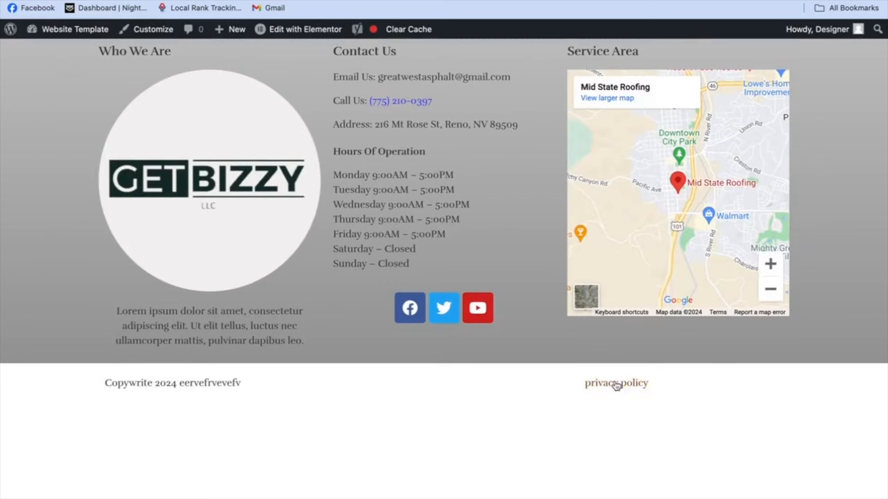
{"action": "left_click", "coordinate": [213, 176]}
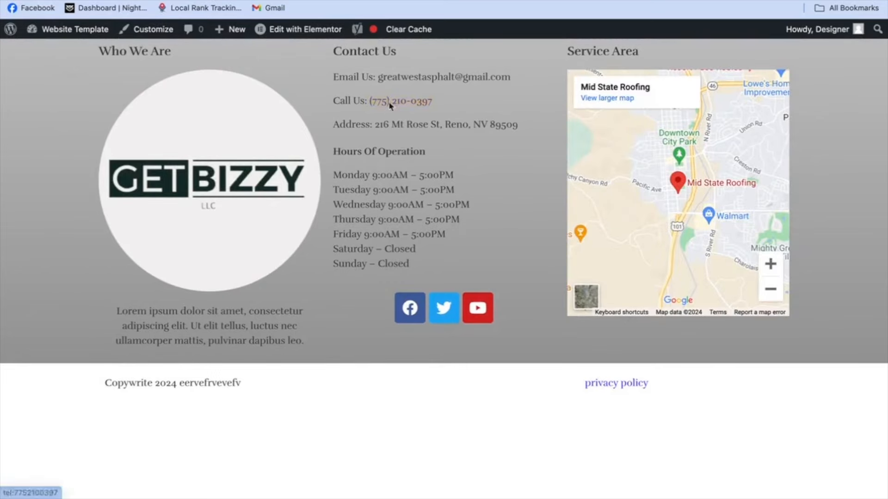
{"action": "scroll", "coordinate": [559, 172], "scroll_direction": "down", "scroll_amount": 20}
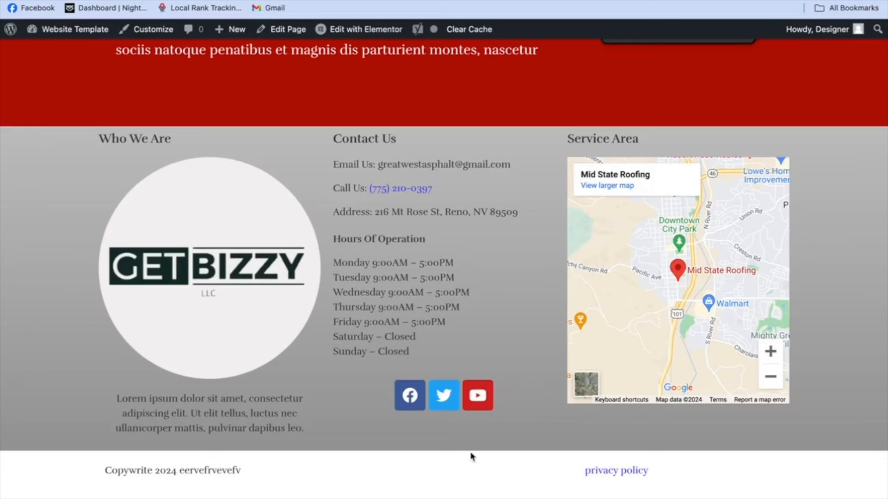
Highlight the address and hours of operation in the contact column of the home page footer
{"action": "left_click_drag", "start_coordinate": [456, 358], "coordinate": [353, 205]}
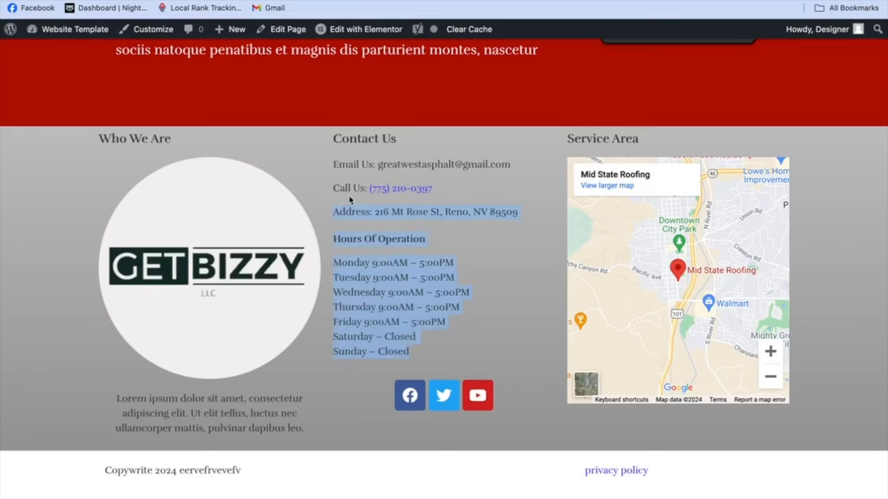
{"action": "left_click_drag", "start_coordinate": [446, 341], "coordinate": [384, 248]}
{"action": "left_click", "coordinate": [486, 226]}
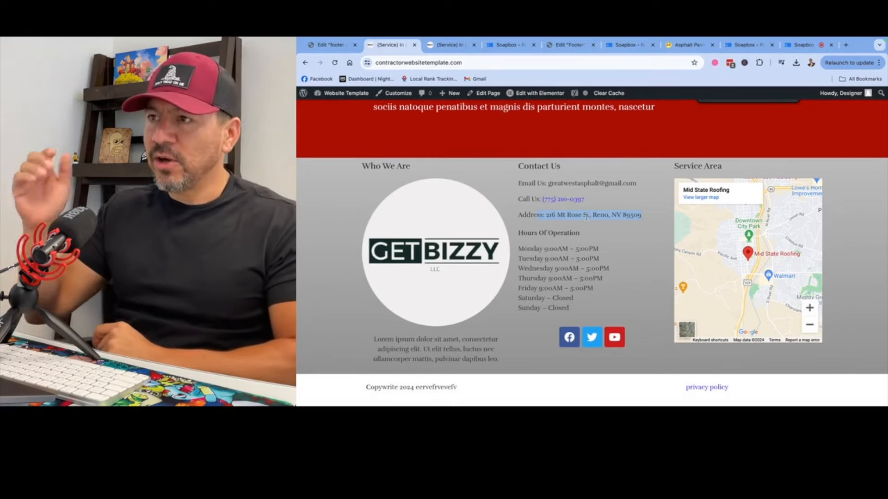
Look through the whole home page, examining the hero, services, reviews, estimate form, call buttons and footer
{"action": "scroll", "coordinate": [586, 217], "scroll_direction": "up", "scroll_amount": 20}
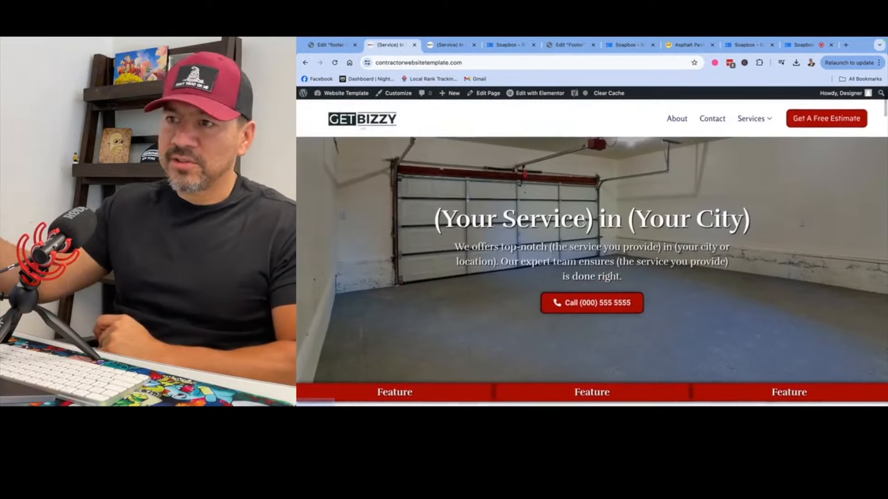
{"action": "scroll", "coordinate": [680, 240], "scroll_direction": "down", "scroll_amount": 10}
{"action": "scroll", "coordinate": [688, 242], "scroll_direction": "down", "scroll_amount": 10}
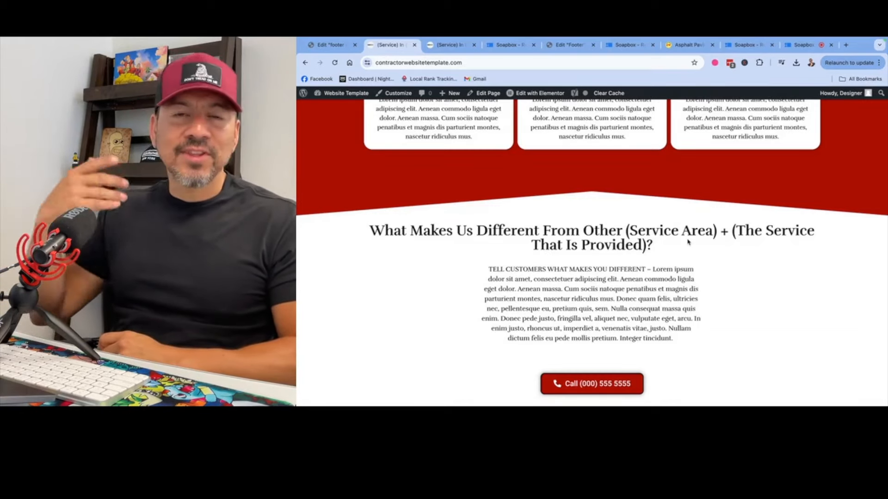
{"action": "scroll", "coordinate": [688, 241], "scroll_direction": "up", "scroll_amount": 3}
{"action": "scroll", "coordinate": [688, 241], "scroll_direction": "up", "scroll_amount": 5}
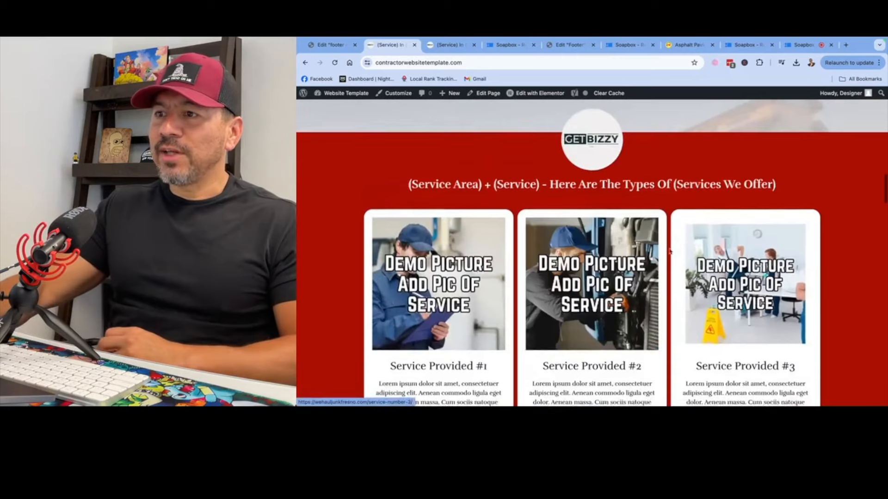
{"action": "scroll", "coordinate": [564, 222], "scroll_direction": "up", "scroll_amount": 1}
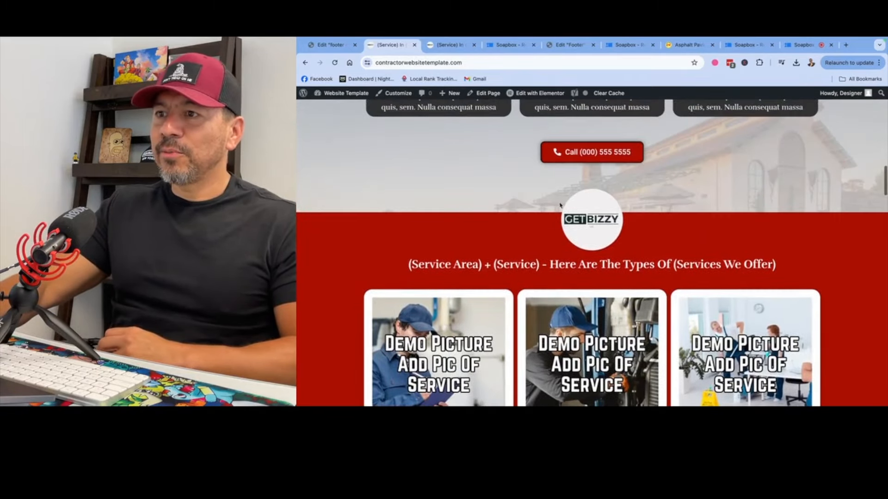
{"action": "scroll", "coordinate": [629, 244], "scroll_direction": "up", "scroll_amount": 1}
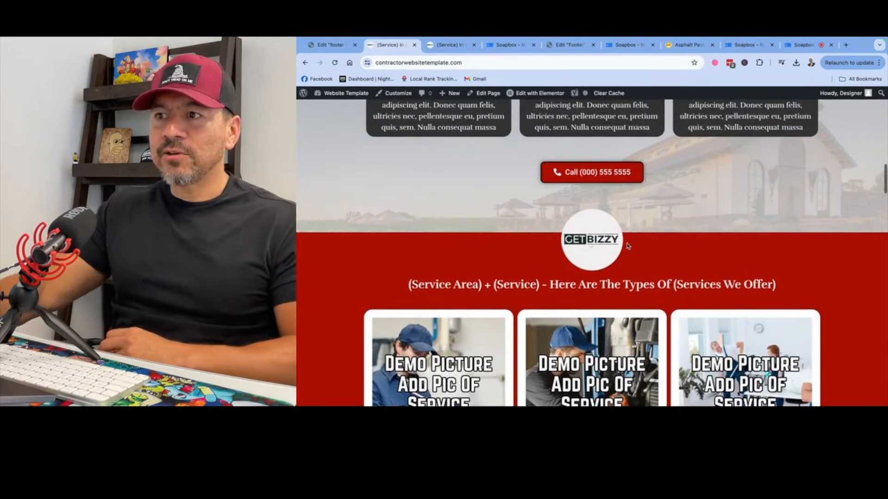
{"action": "scroll", "coordinate": [628, 246], "scroll_direction": "up", "scroll_amount": 3}
{"action": "scroll", "coordinate": [628, 246], "scroll_direction": "up", "scroll_amount": 10}
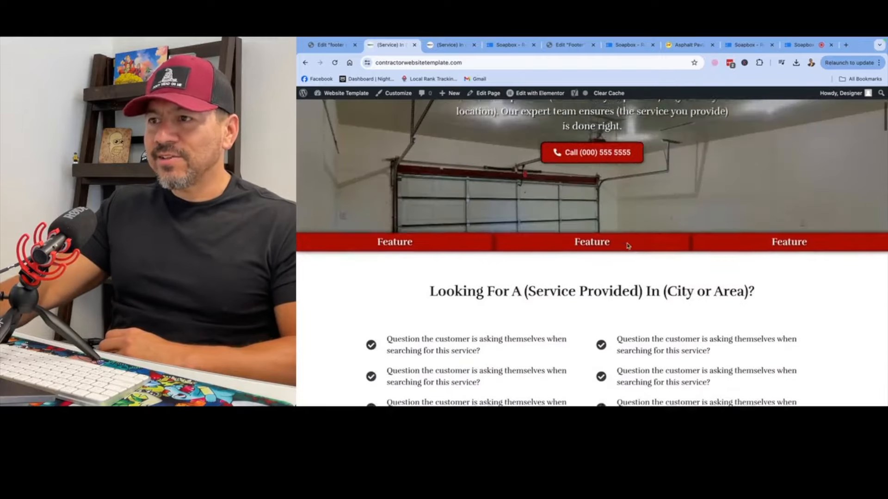
{"action": "scroll", "coordinate": [663, 256], "scroll_direction": "down", "scroll_amount": 15}
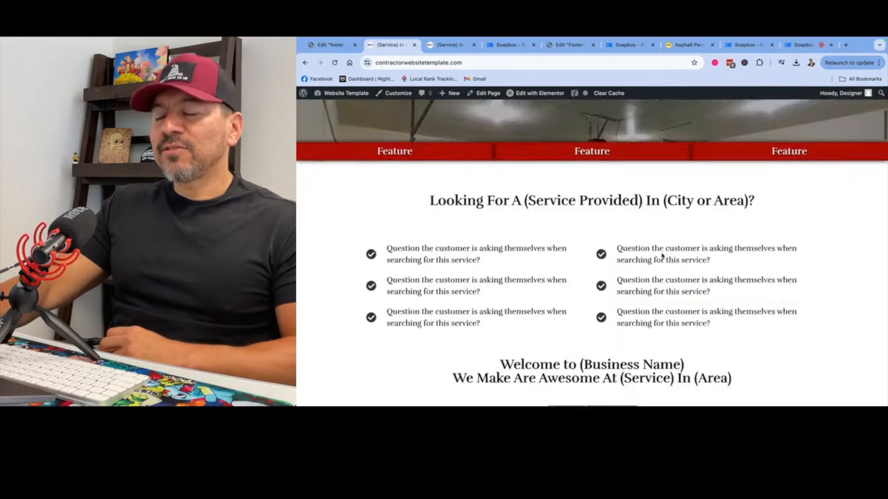
{"action": "scroll", "coordinate": [716, 257], "scroll_direction": "down", "scroll_amount": 10}
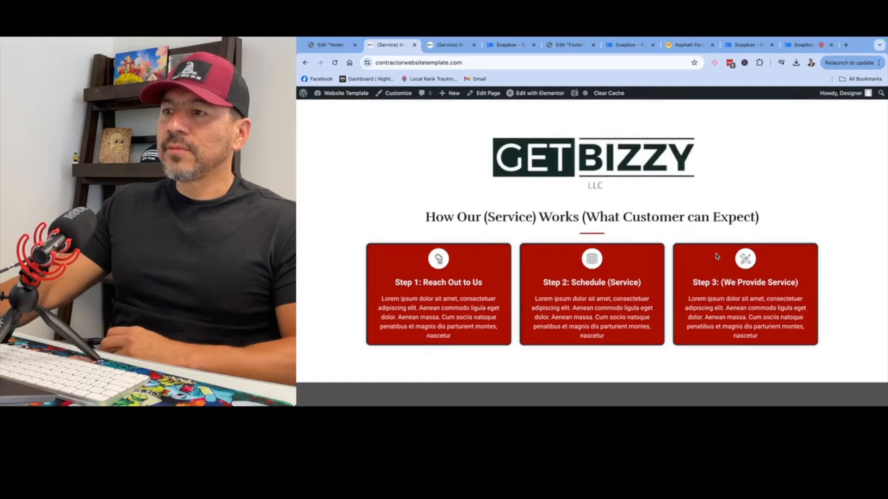
{"action": "scroll", "coordinate": [716, 257], "scroll_direction": "down", "scroll_amount": 1}
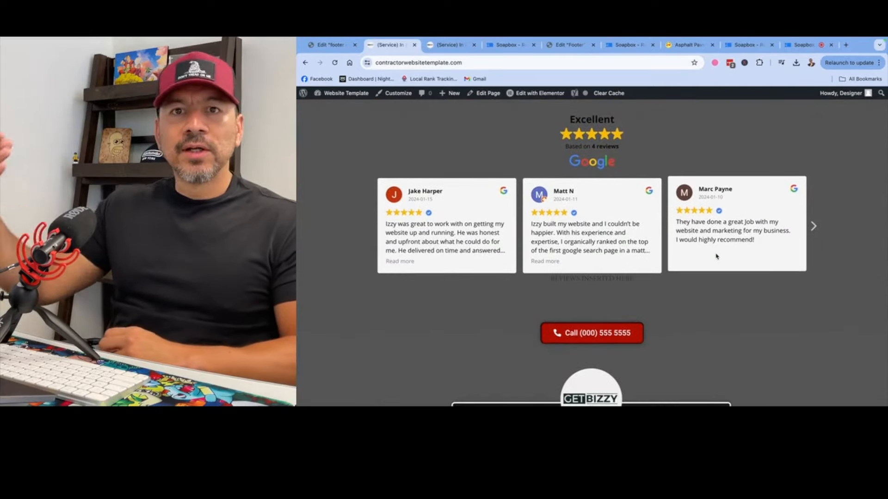
{"action": "scroll", "coordinate": [716, 258], "scroll_direction": "down", "scroll_amount": 3}
{"action": "scroll", "coordinate": [716, 257], "scroll_direction": "down", "scroll_amount": 2}
{"action": "scroll", "coordinate": [648, 131], "scroll_direction": "up", "scroll_amount": 1}
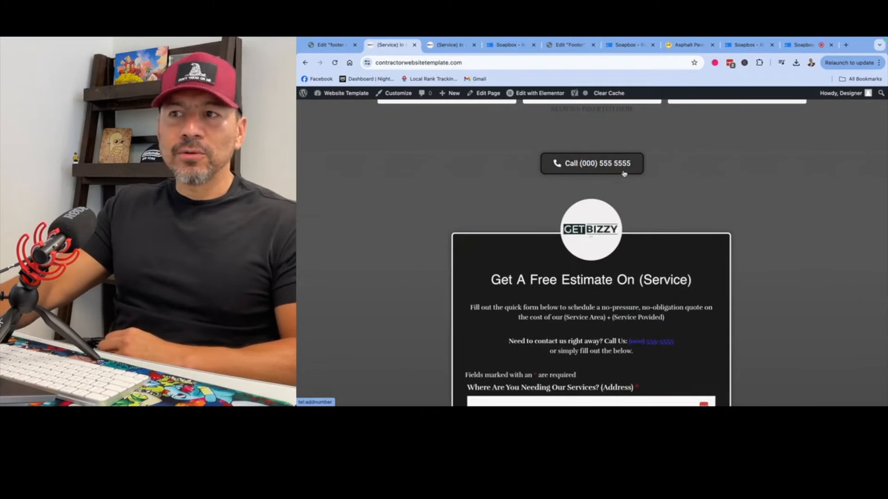
{"action": "scroll", "coordinate": [661, 184], "scroll_direction": "down", "scroll_amount": 3}
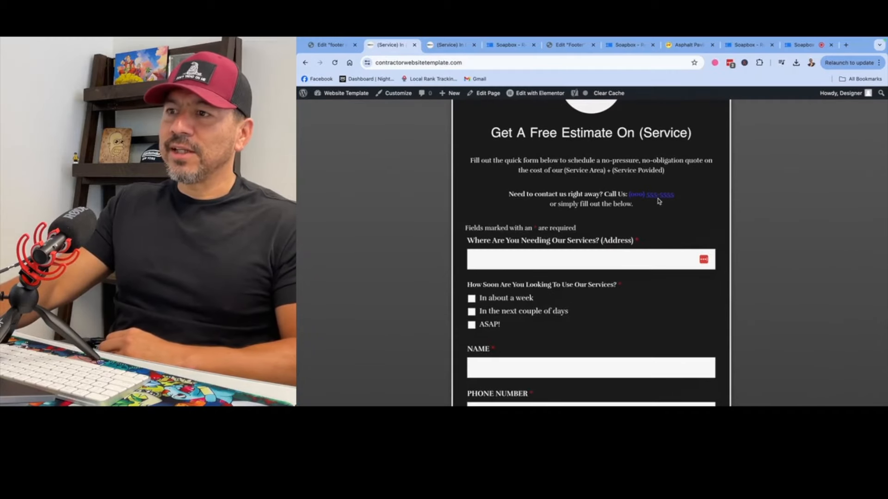
{"action": "scroll", "coordinate": [659, 201], "scroll_direction": "down", "scroll_amount": 9}
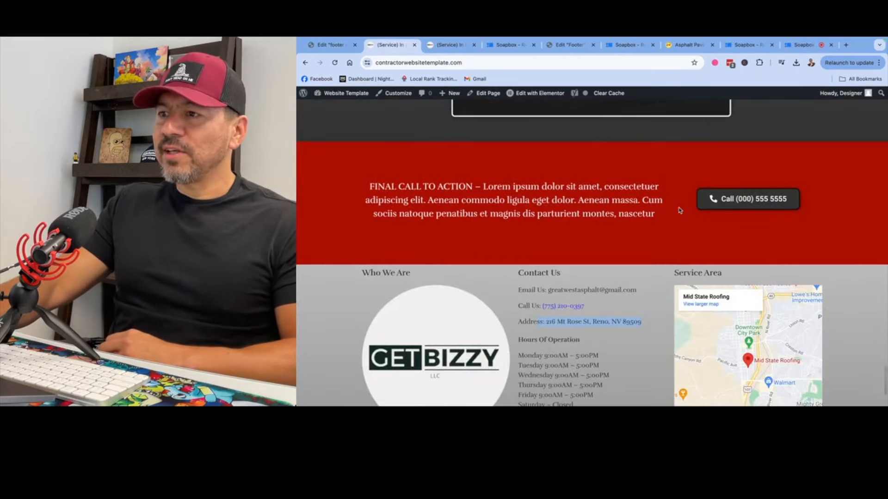
{"action": "scroll", "coordinate": [688, 206], "scroll_direction": "up", "scroll_amount": 20}
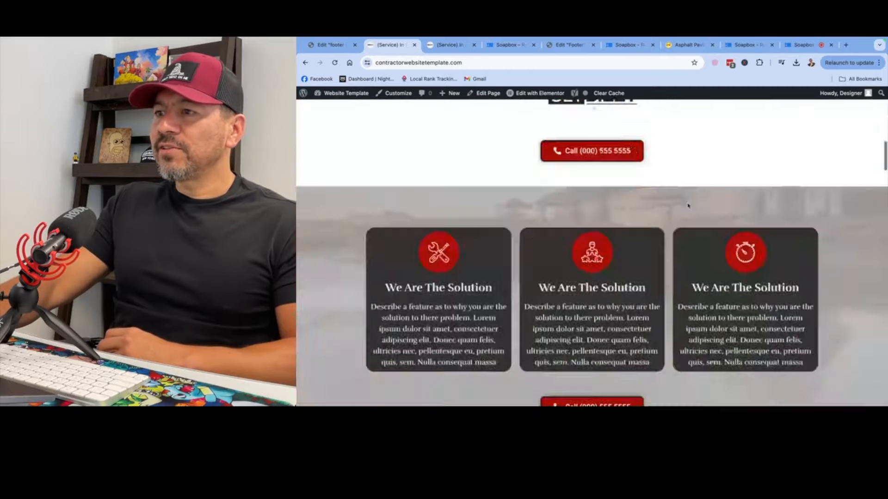